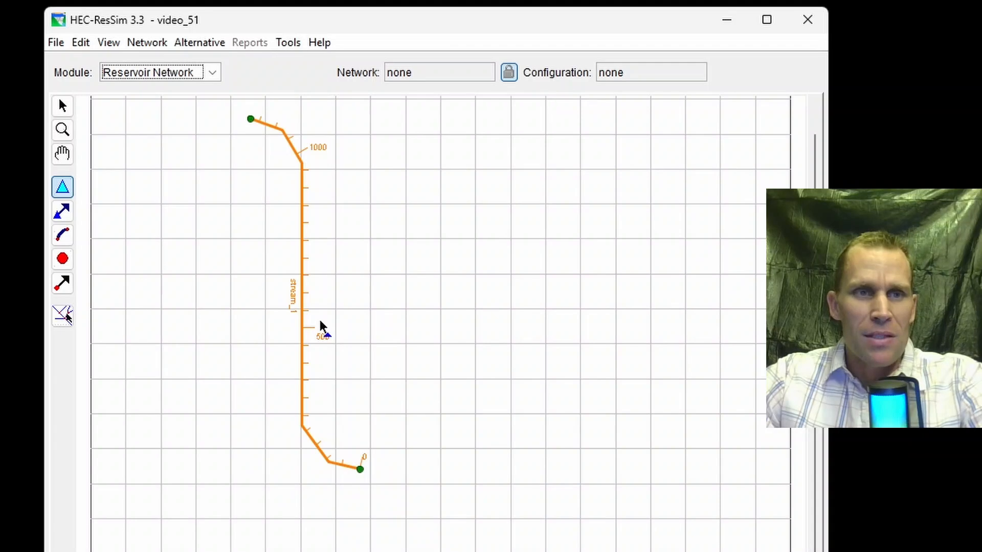
View the Watershed Setup module with the Study configuration and return to the Reservoir Network module.
{"action": "left_click", "coordinate": [212, 74]}
{"action": "left_click", "coordinate": [192, 91]}
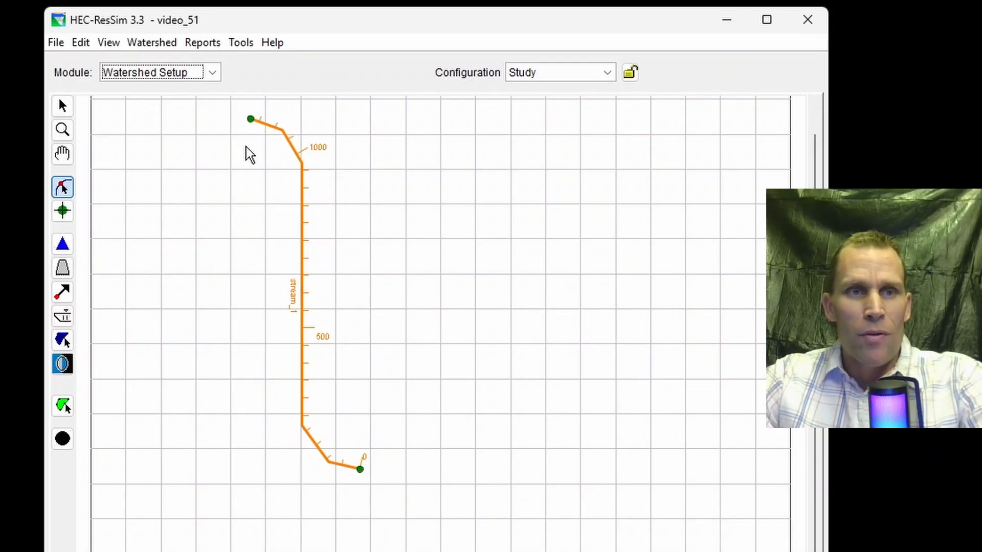
{"action": "left_click", "coordinate": [212, 75]}
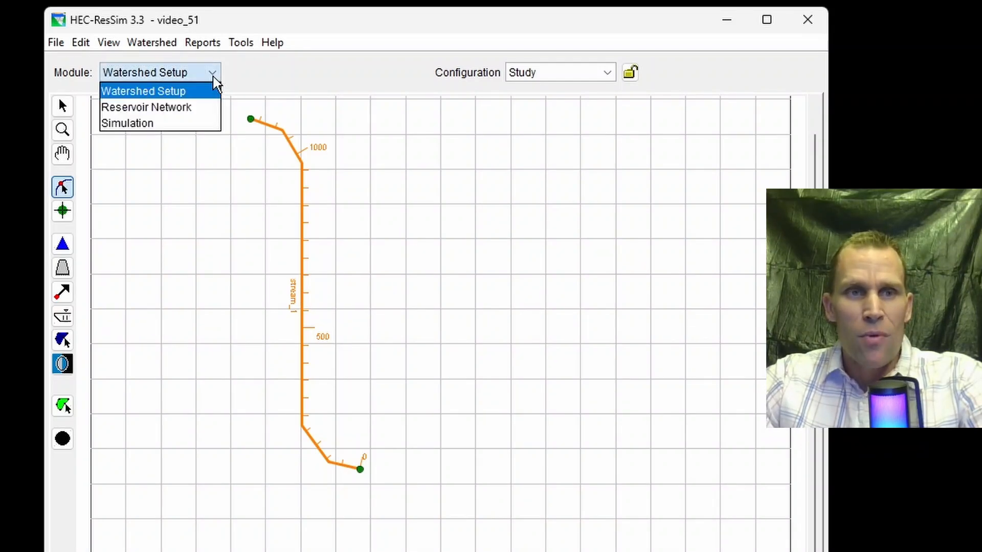
{"action": "left_click", "coordinate": [185, 118]}
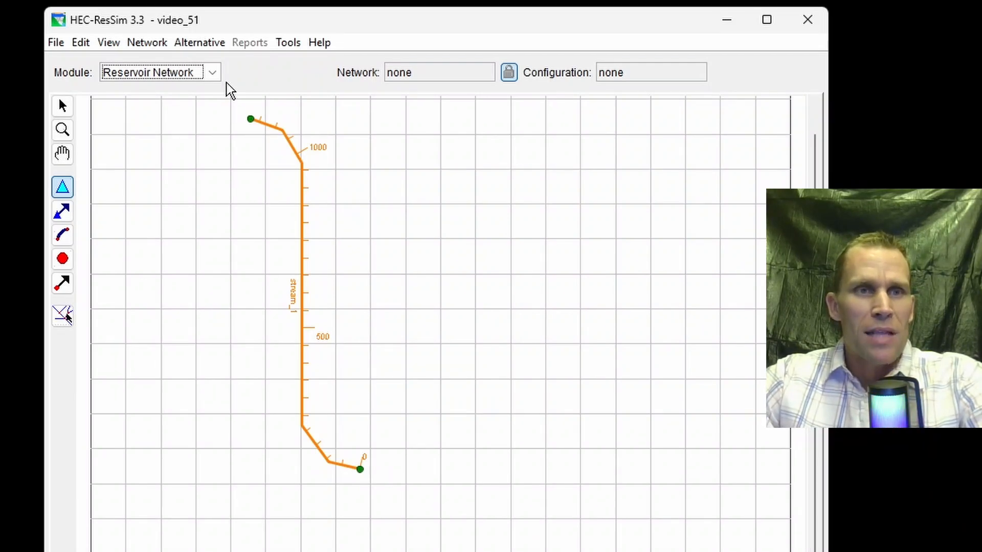
{"action": "left_click", "coordinate": [162, 44]}
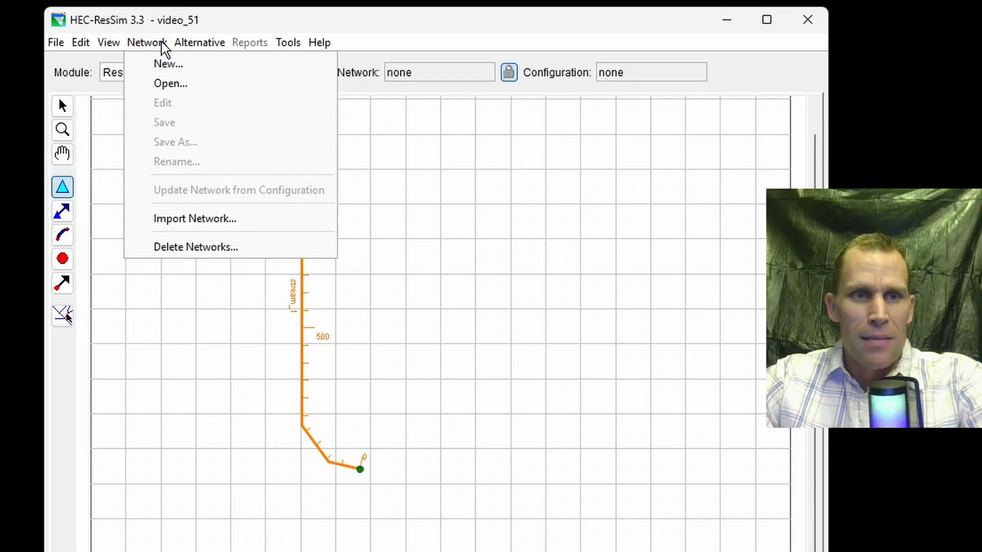
{"action": "left_click", "coordinate": [193, 225]}
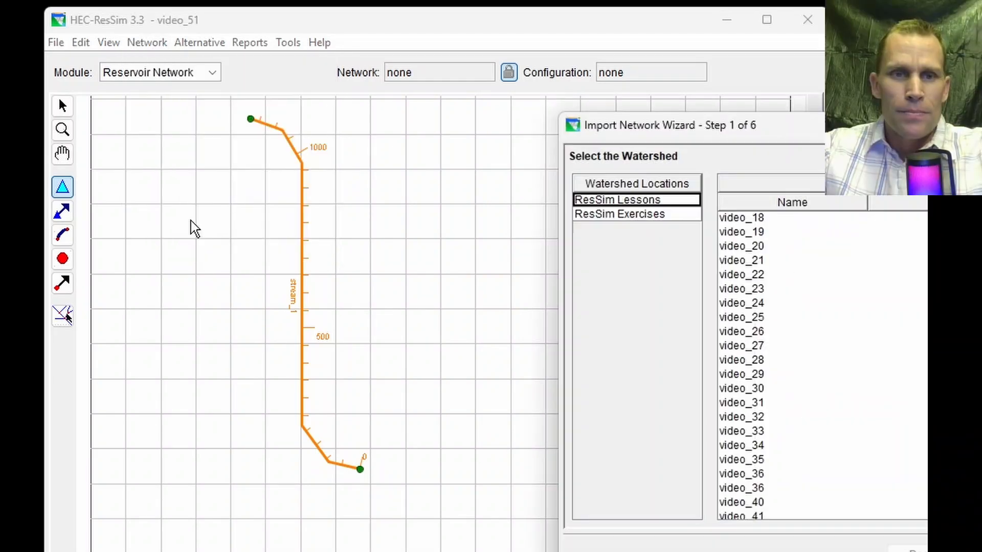
{"action": "left_click_drag", "start_coordinate": [757, 124], "coordinate": [535, 115]}
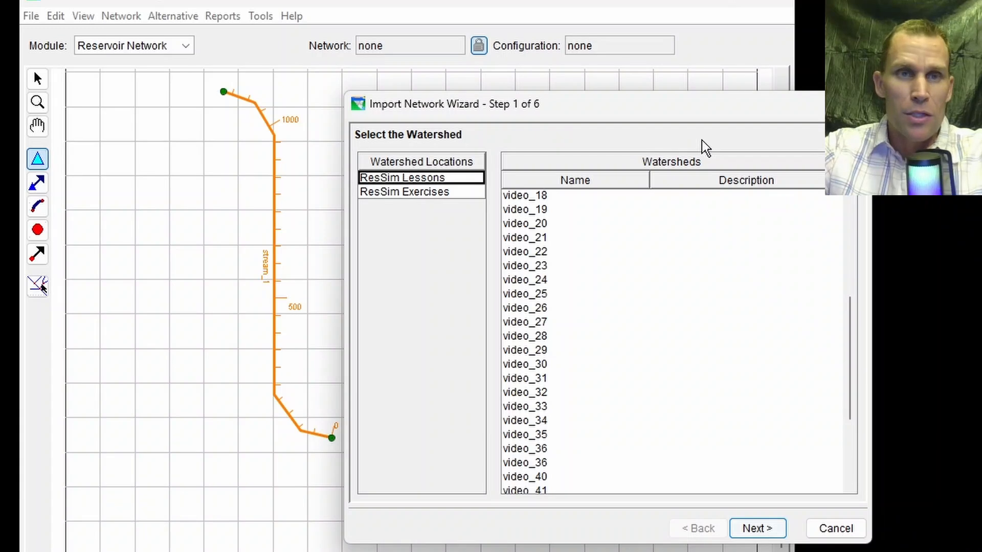
{"action": "left_click", "coordinate": [851, 104]}
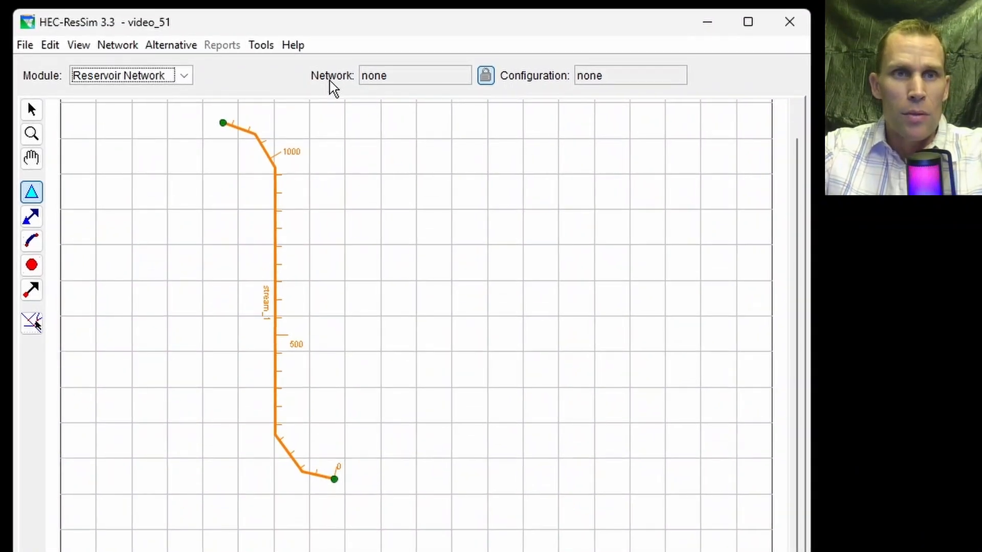
Open the program options and review the shortcuts that define the watershed locations.
{"action": "left_click", "coordinate": [261, 51]}
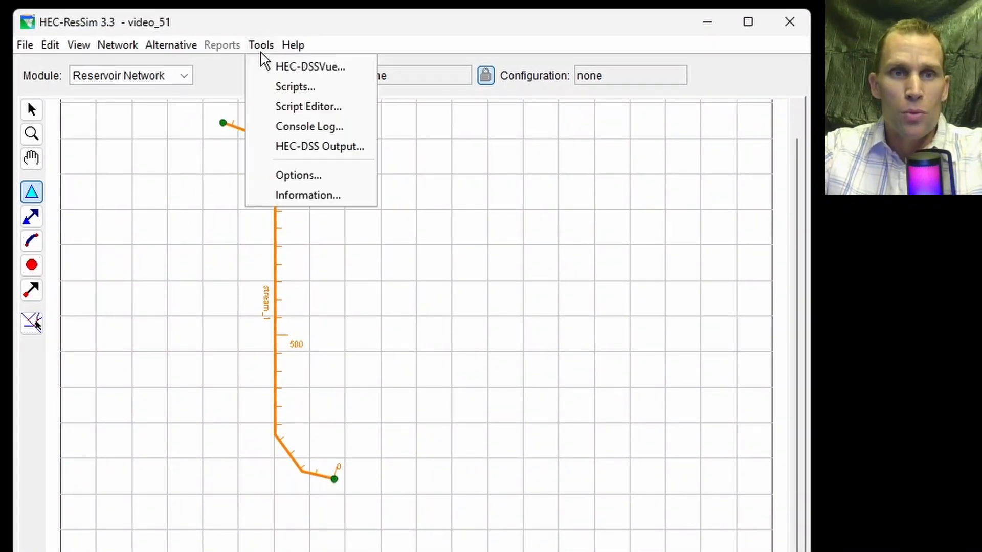
{"action": "left_click", "coordinate": [286, 176]}
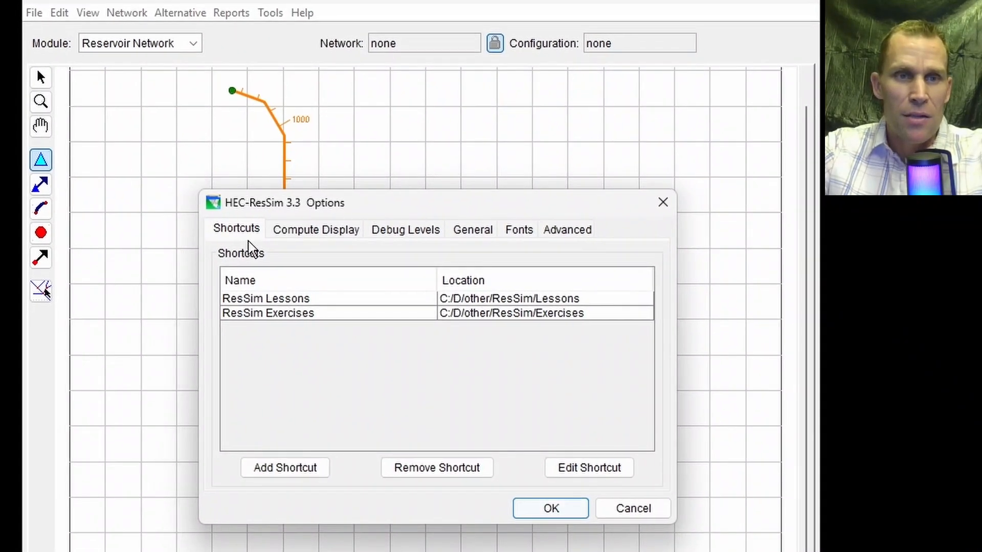
{"action": "left_click", "coordinate": [223, 238]}
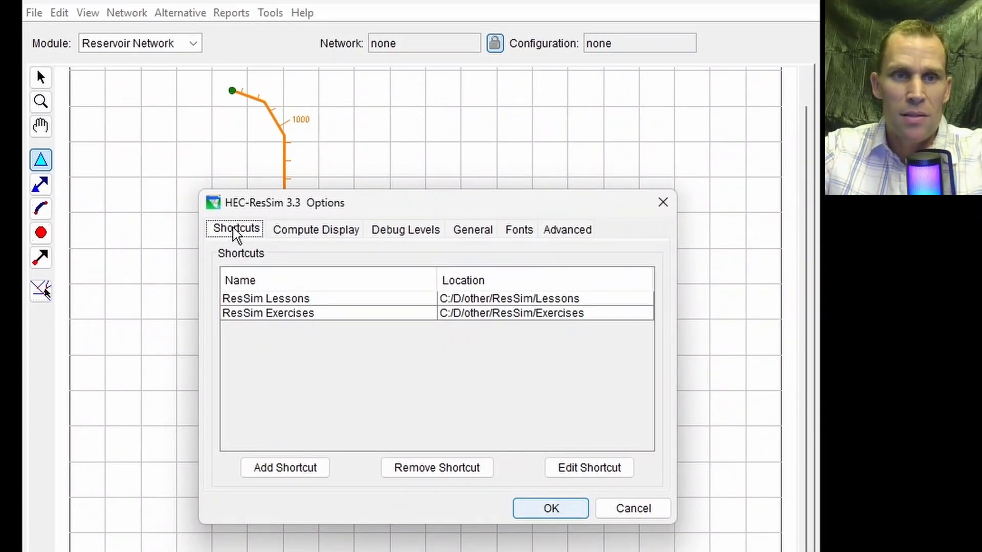
{"action": "left_click", "coordinate": [233, 297]}
{"action": "left_click", "coordinate": [253, 314]}
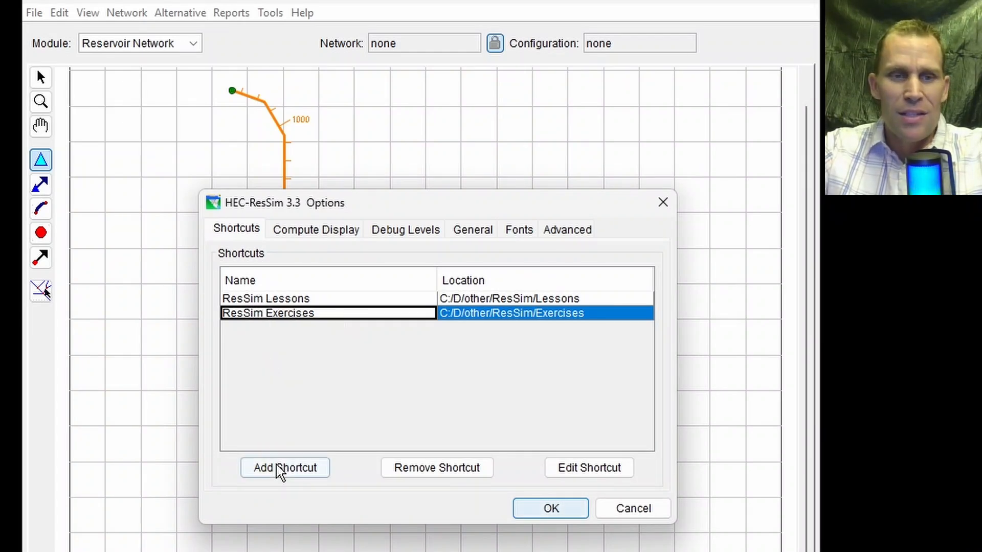
{"action": "left_click", "coordinate": [290, 468]}
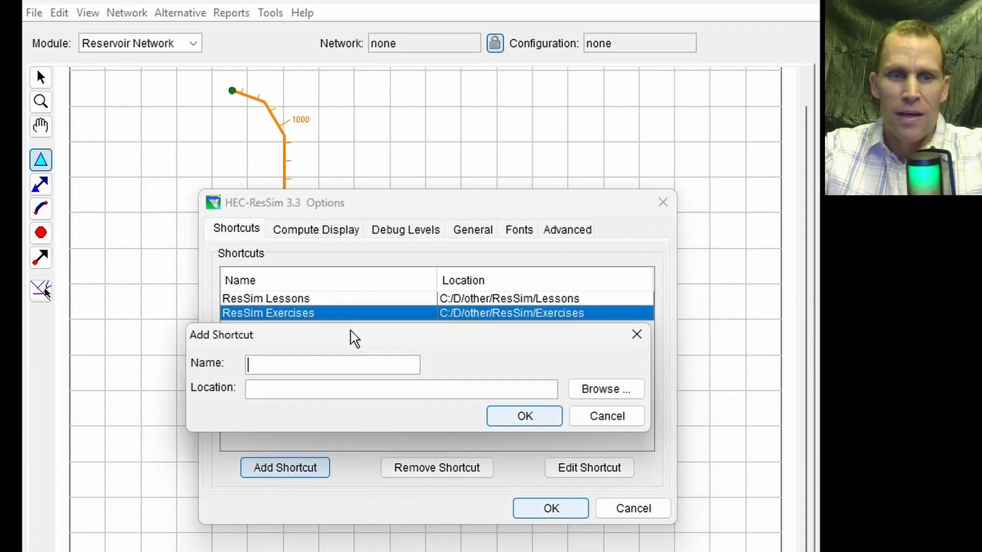
{"action": "left_click_drag", "start_coordinate": [350, 338], "coordinate": [326, 353]}
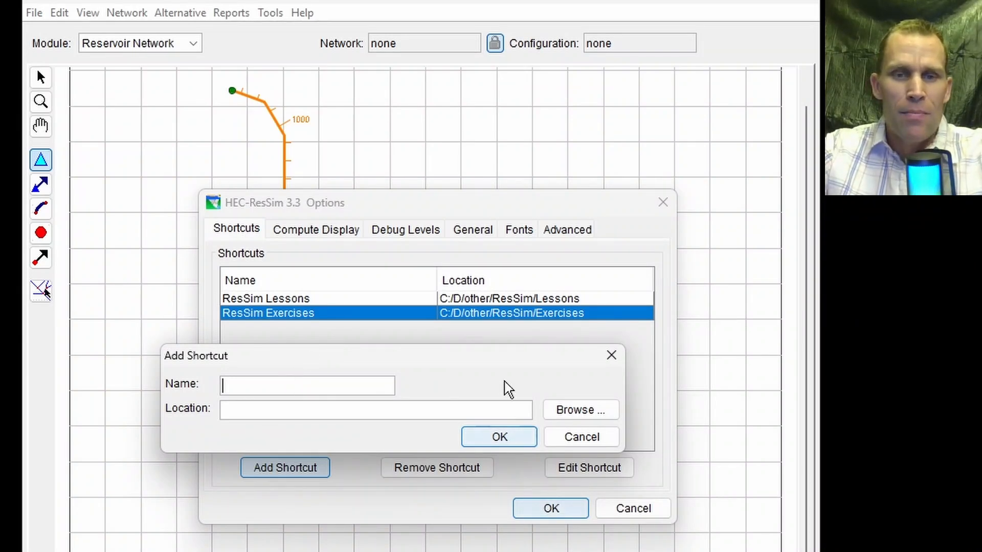
{"action": "left_click", "coordinate": [577, 409]}
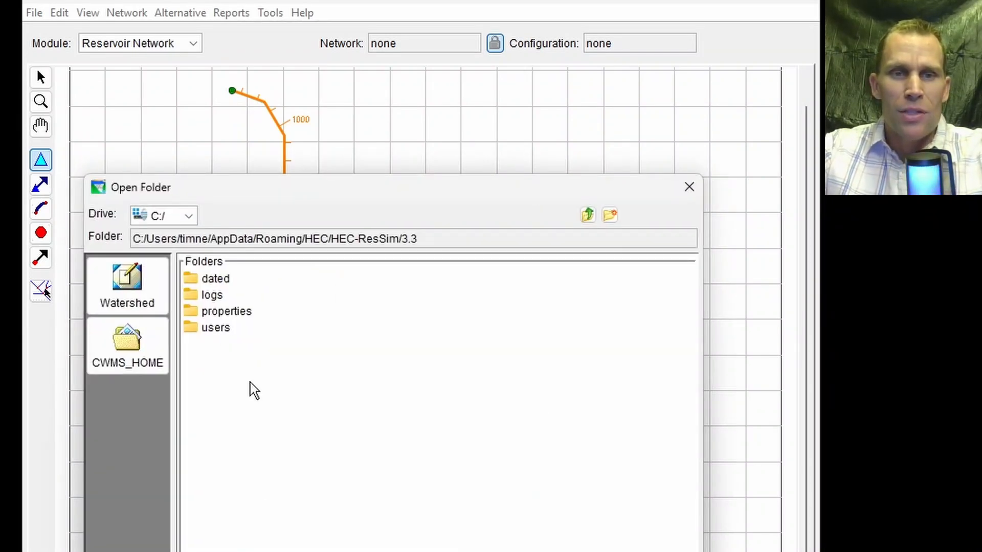
{"action": "left_click", "coordinate": [689, 189]}
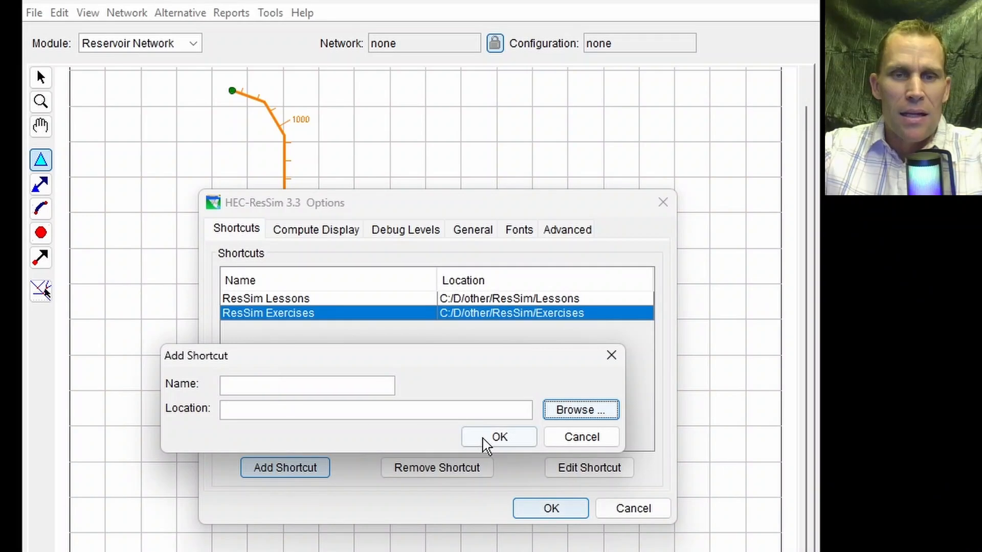
{"action": "left_click", "coordinate": [596, 443]}
Check the ResSim Lessons and ResSim Exercises shortcuts and close the options.
{"action": "left_click", "coordinate": [310, 302]}
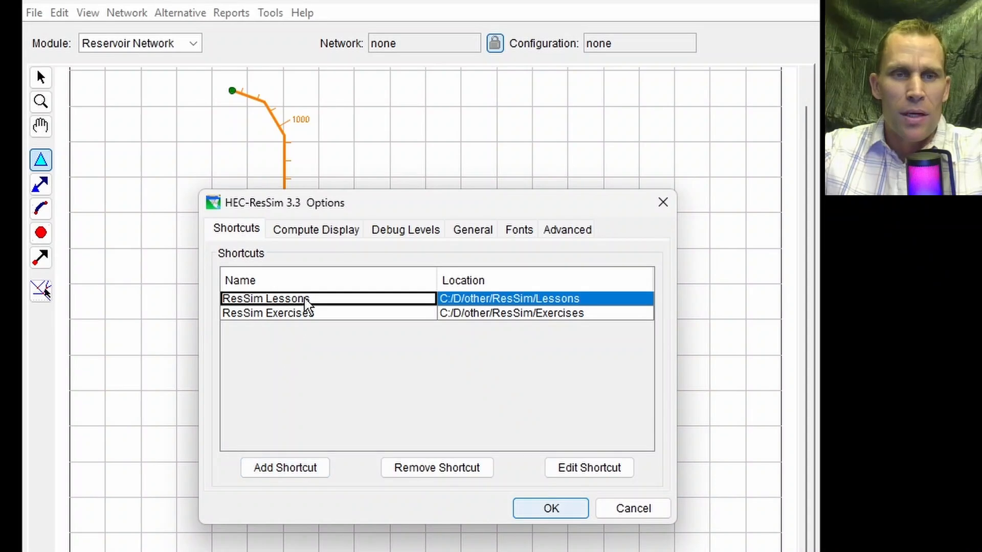
{"action": "left_click", "coordinate": [320, 318]}
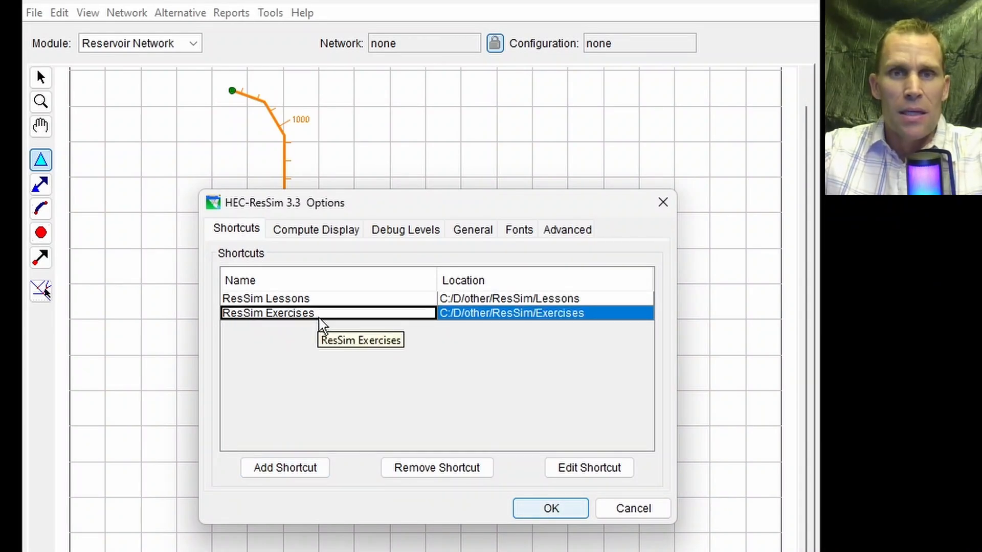
{"action": "left_click", "coordinate": [565, 511]}
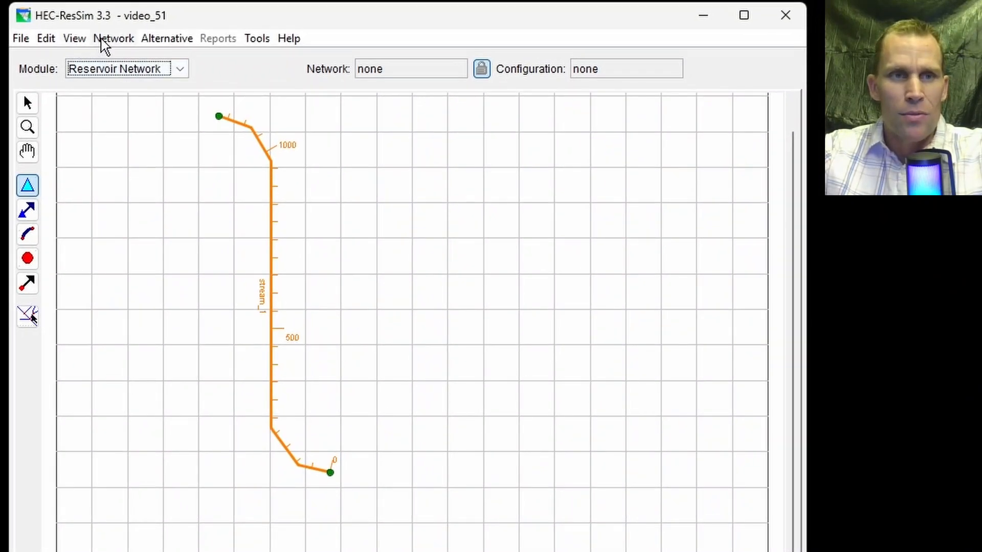
Start importing a reservoir network and choose ResSim Lessons as the watershed location.
{"action": "left_click", "coordinate": [105, 46]}
{"action": "left_click", "coordinate": [149, 218]}
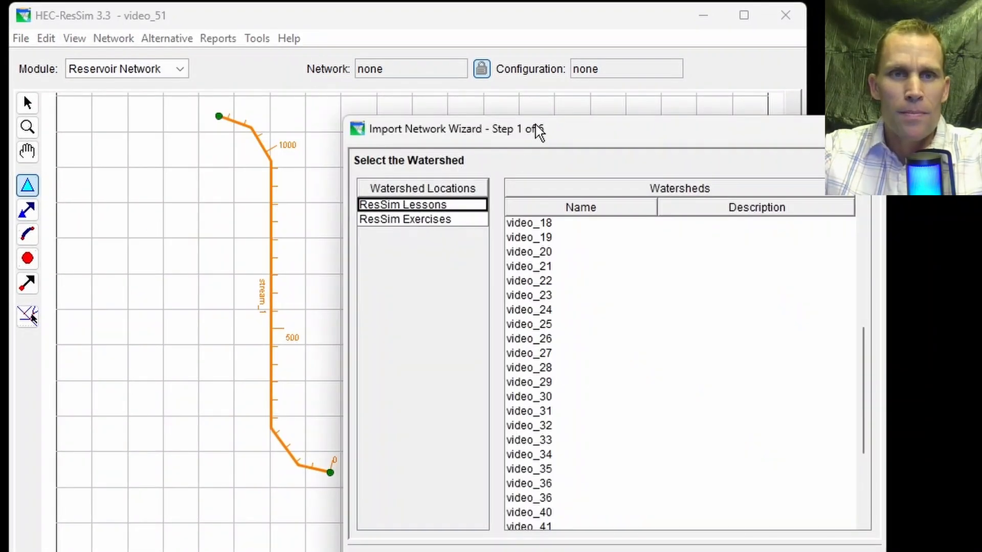
{"action": "left_click_drag", "start_coordinate": [536, 125], "coordinate": [509, 134]}
{"action": "left_click", "coordinate": [381, 235]}
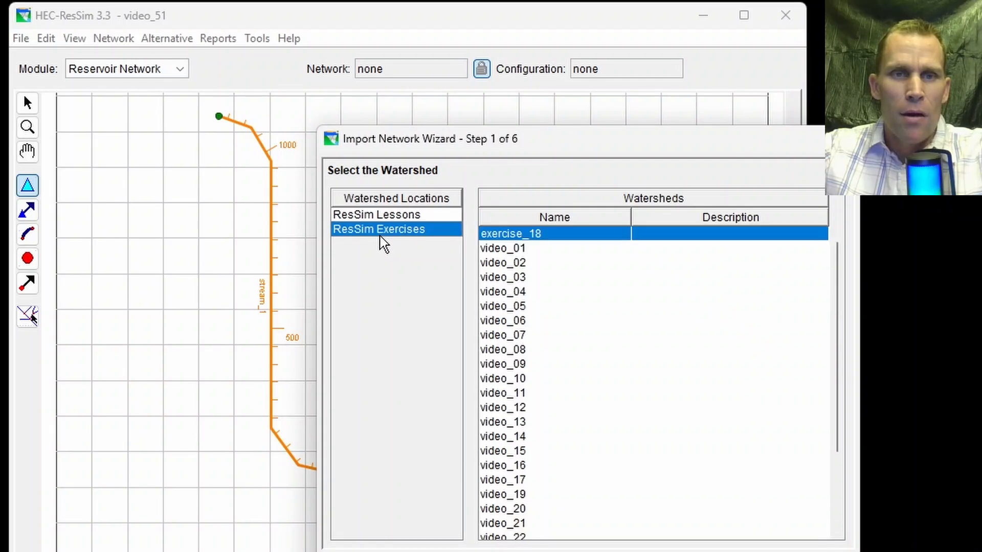
{"action": "left_click", "coordinate": [390, 216]}
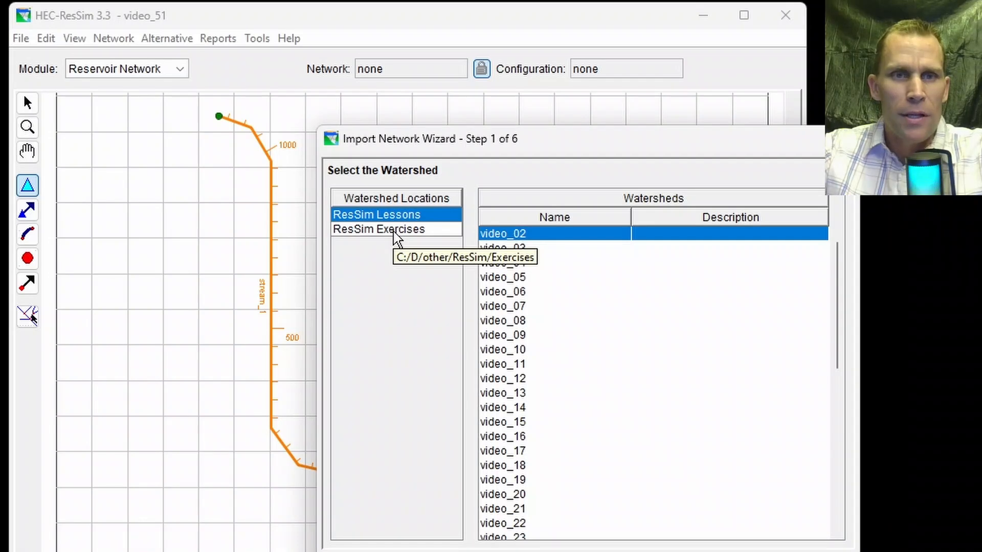
Select the video_50 watershed and its network_1 as the source to import elements from.
{"action": "scroll", "coordinate": [555, 317], "scroll_direction": "down", "scroll_amount": 8}
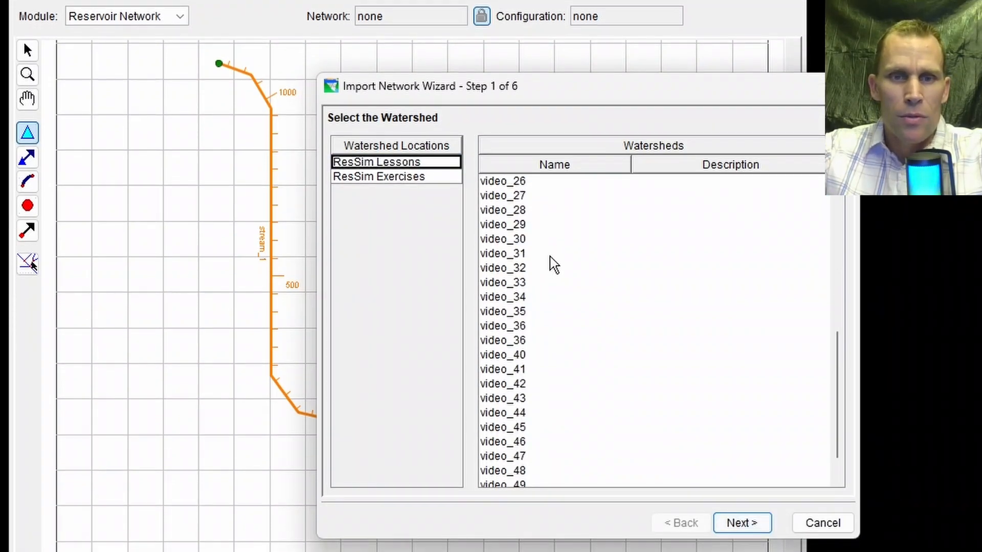
{"action": "scroll", "coordinate": [537, 270], "scroll_direction": "down", "scroll_amount": 1}
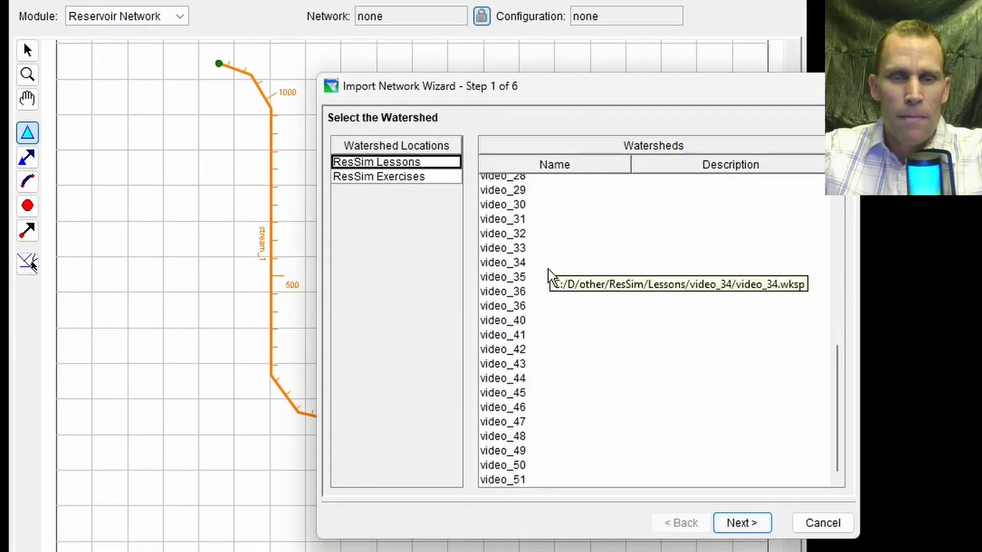
{"action": "left_click", "coordinate": [499, 465]}
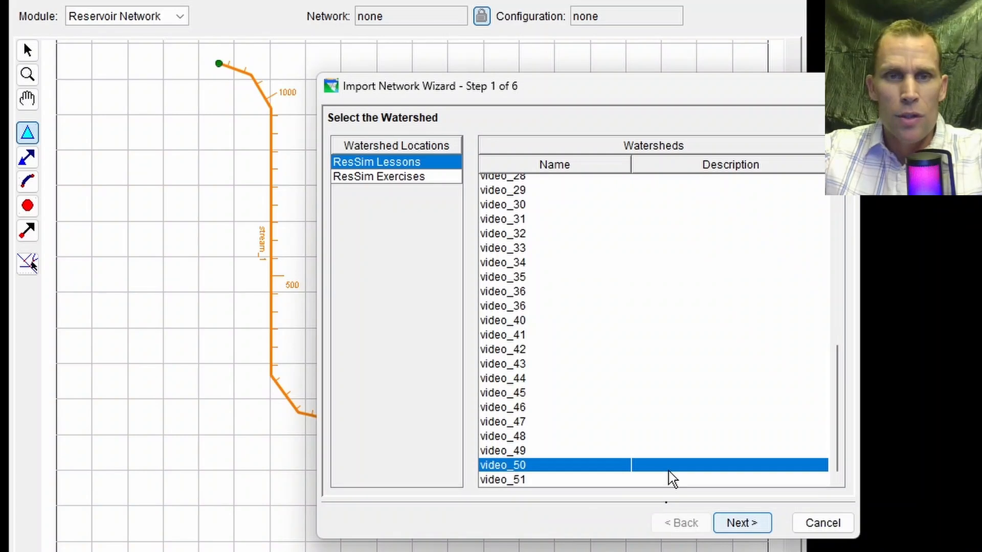
{"action": "left_click_drag", "start_coordinate": [441, 91], "coordinate": [436, 97]}
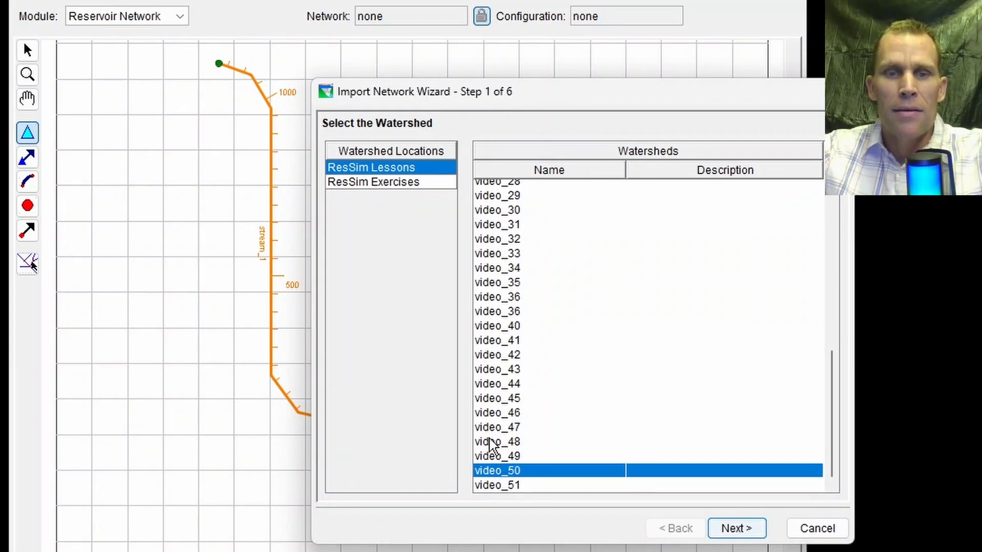
{"action": "left_click", "coordinate": [516, 460]}
{"action": "left_click", "coordinate": [531, 475]}
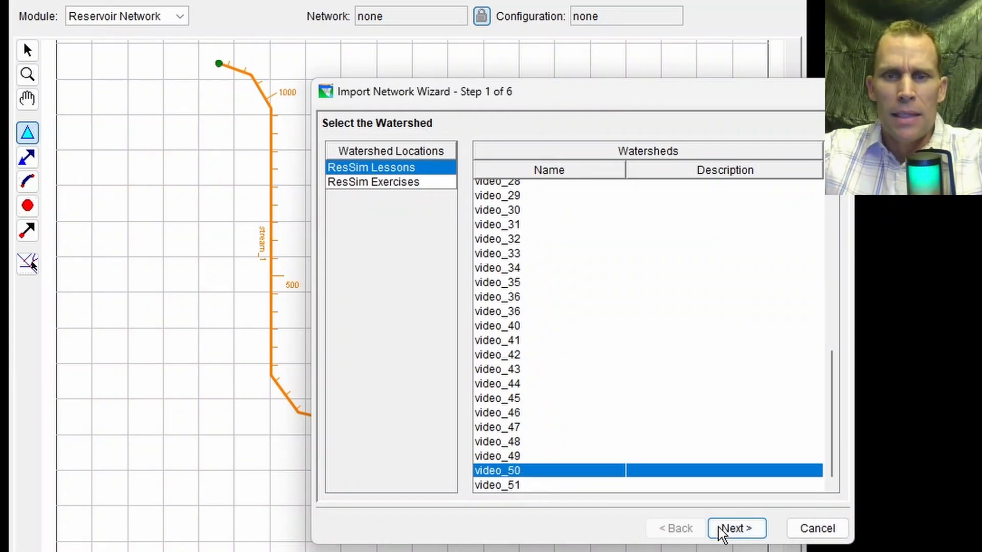
{"action": "left_click", "coordinate": [735, 529]}
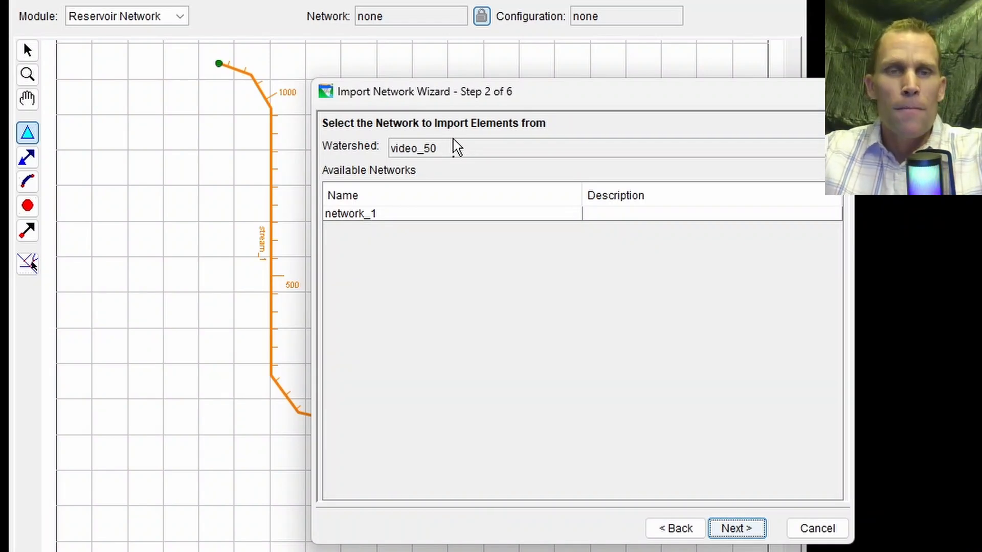
{"action": "left_click", "coordinate": [369, 219]}
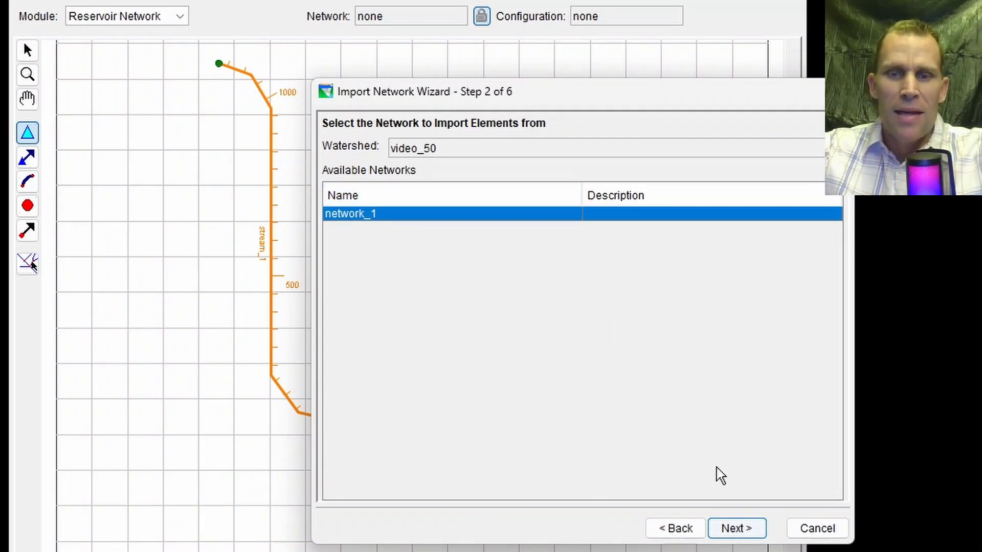
{"action": "left_click", "coordinate": [742, 528]}
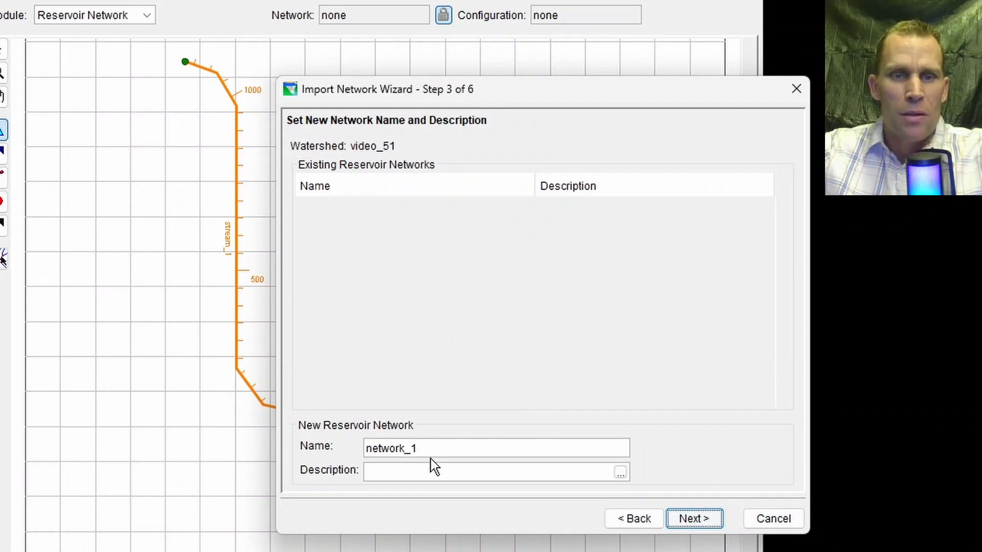
Keep network_1 as the new network's name, describe it as "copy from video_50 watershed (lessons)", and proceed to assigning stream names.
{"action": "left_click", "coordinate": [440, 447]}
{"action": "left_click_drag", "start_coordinate": [410, 448], "coordinate": [351, 444]}
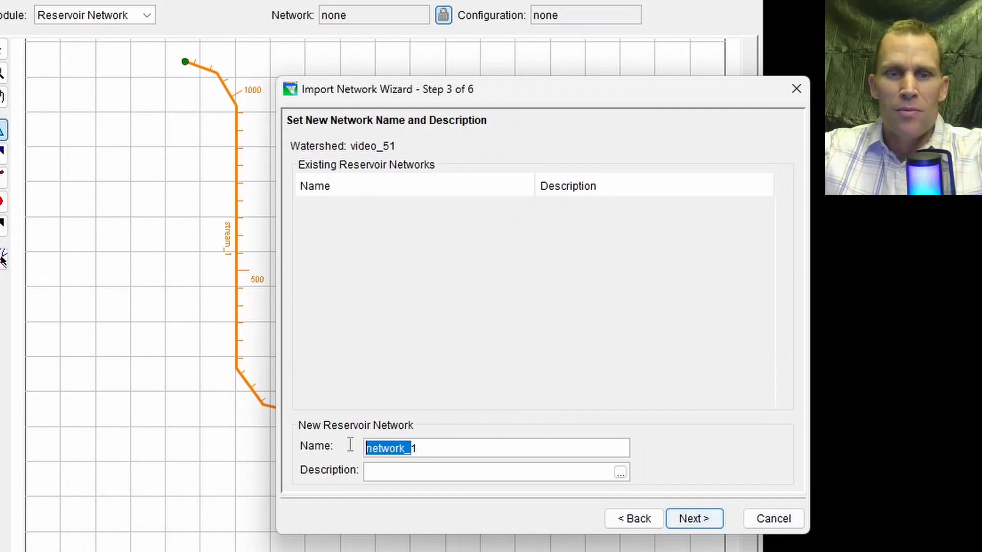
{"action": "left_click", "coordinate": [434, 451]}
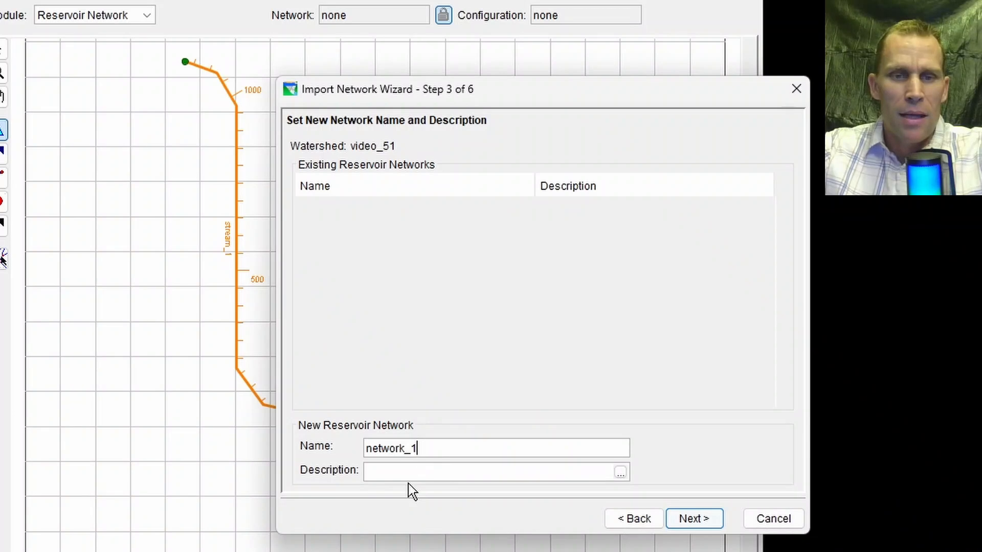
{"action": "left_click", "coordinate": [407, 470]}
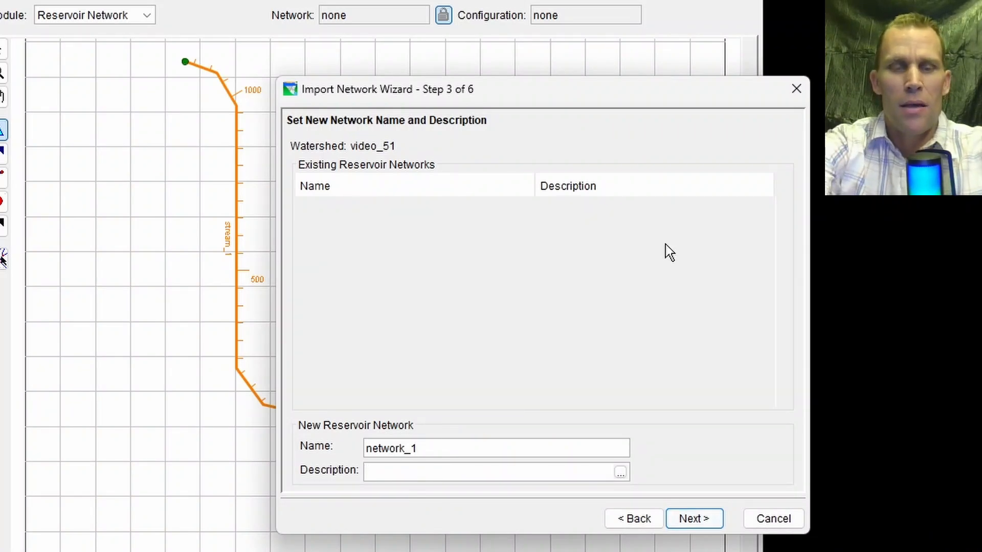
{"action": "type", "text": "copy from video"}
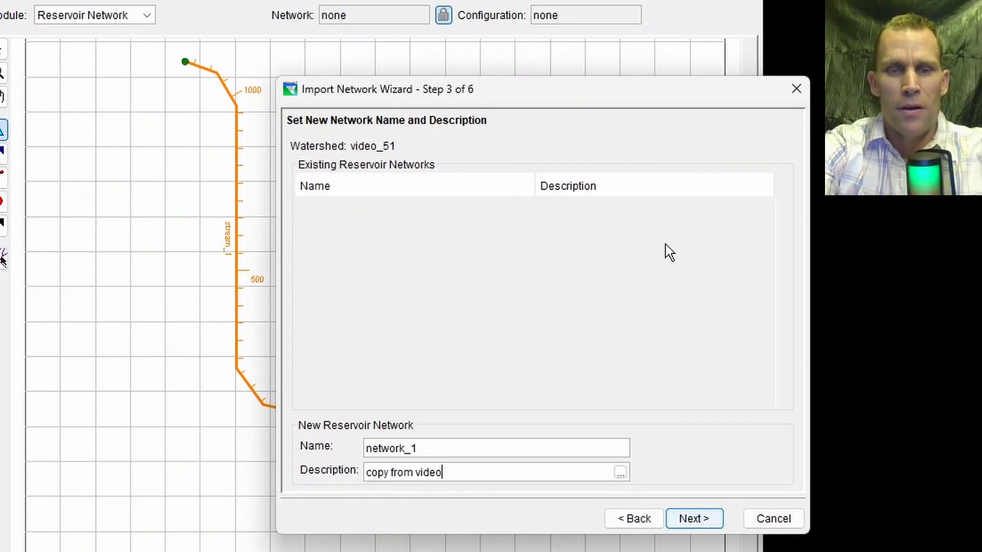
{"action": "type", "text": "_50"}
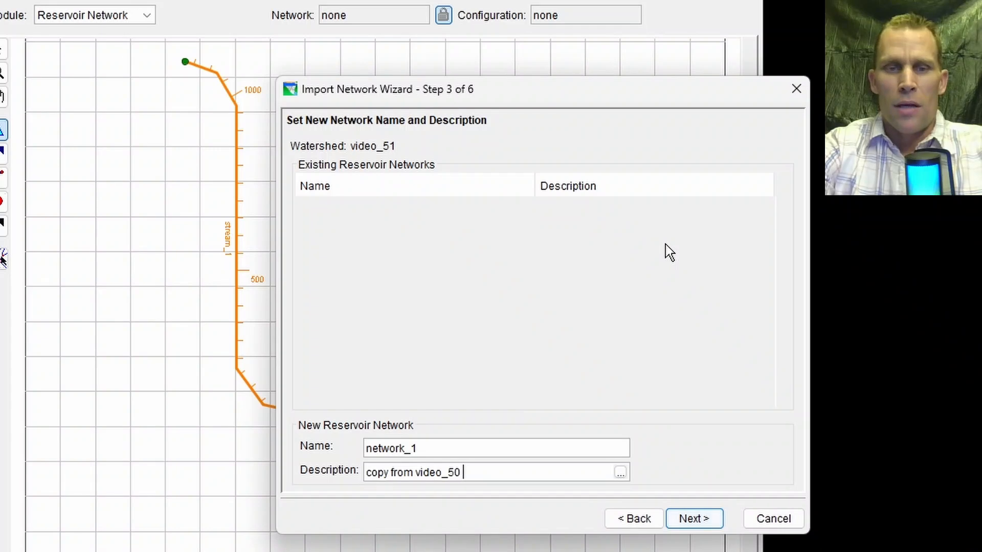
{"action": "type", "text": " watershed (lessons"}
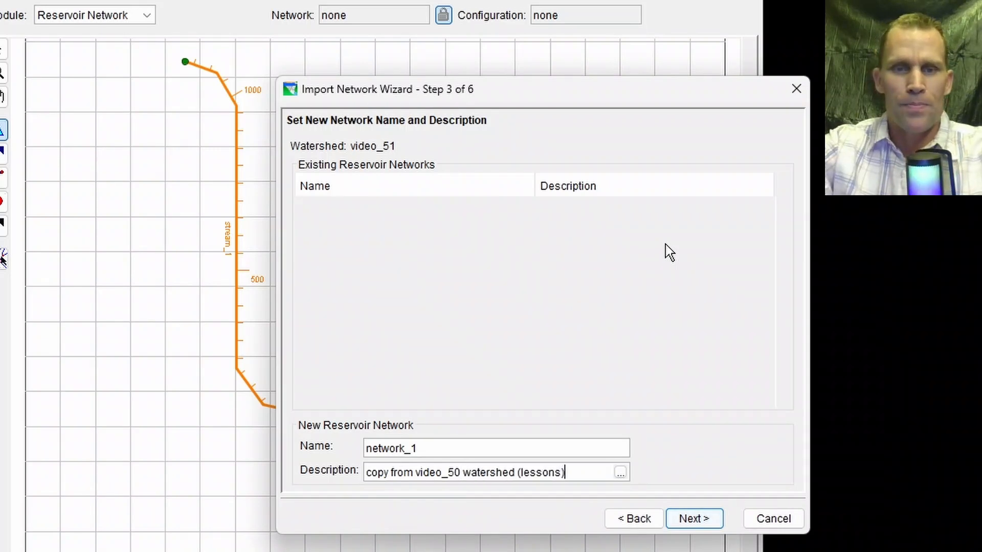
{"action": "left_click", "coordinate": [695, 520]}
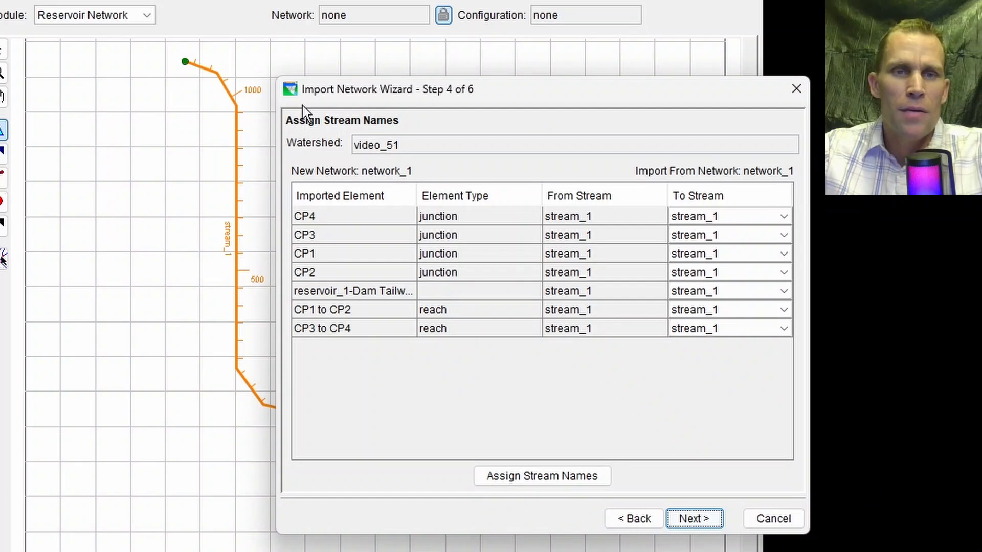
Check the available target streams for junction CP4 and keep it assigned to stream_1.
{"action": "left_click_drag", "start_coordinate": [378, 87], "coordinate": [412, 91]}
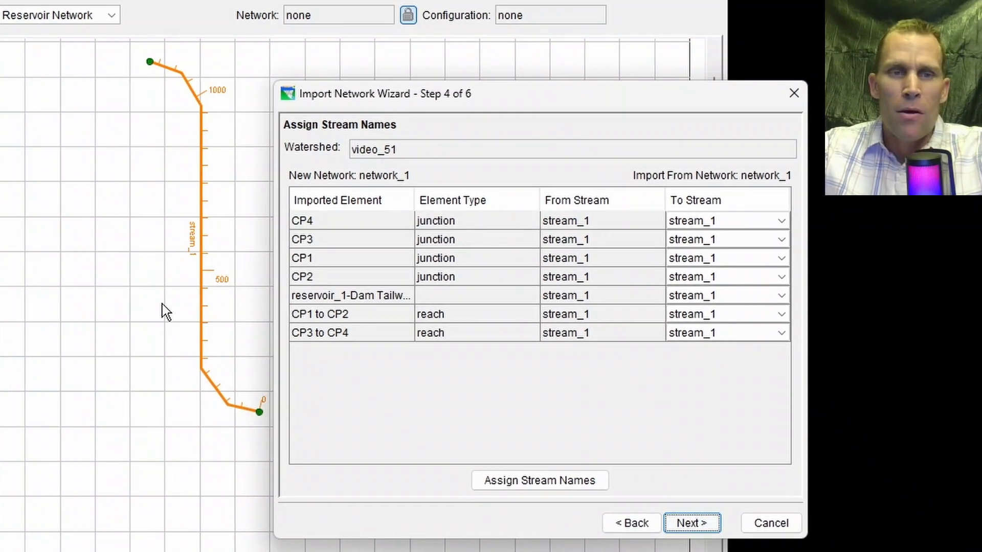
{"action": "left_click", "coordinate": [698, 226]}
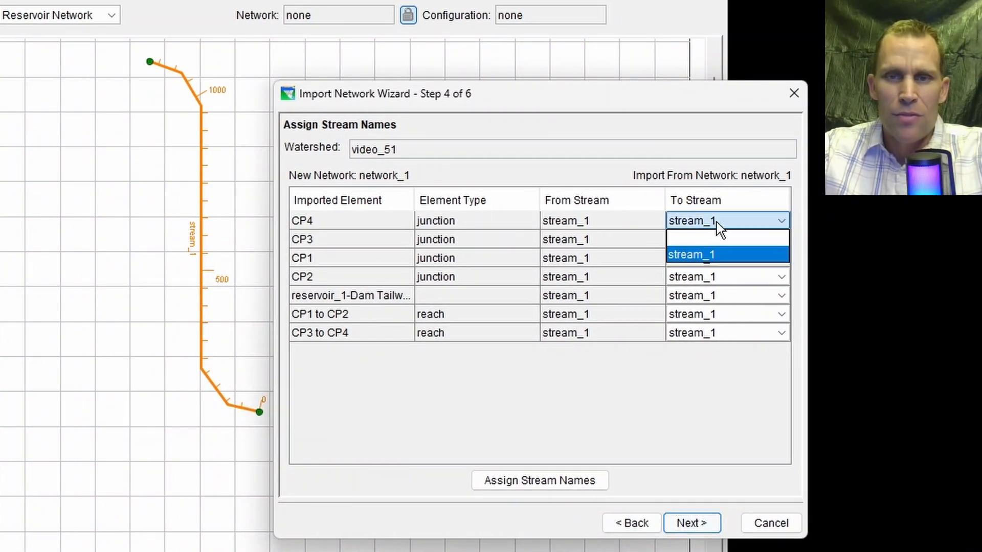
{"action": "left_click", "coordinate": [716, 253]}
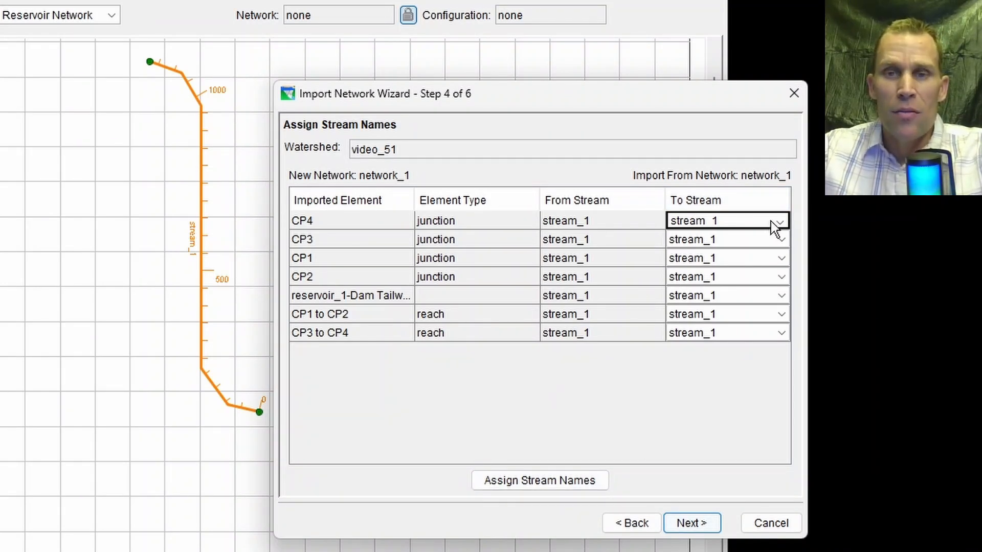
{"action": "left_click", "coordinate": [678, 221]}
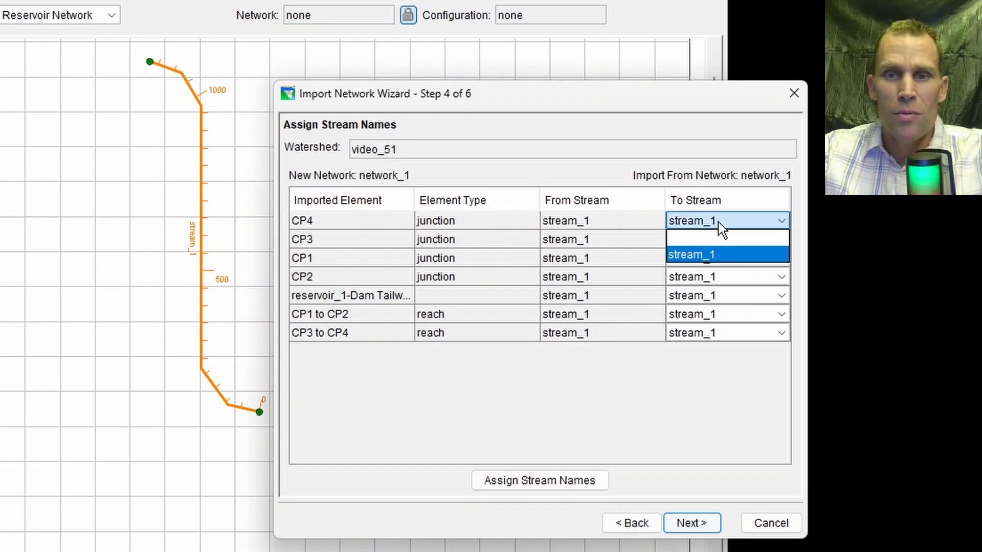
{"action": "left_click", "coordinate": [726, 256]}
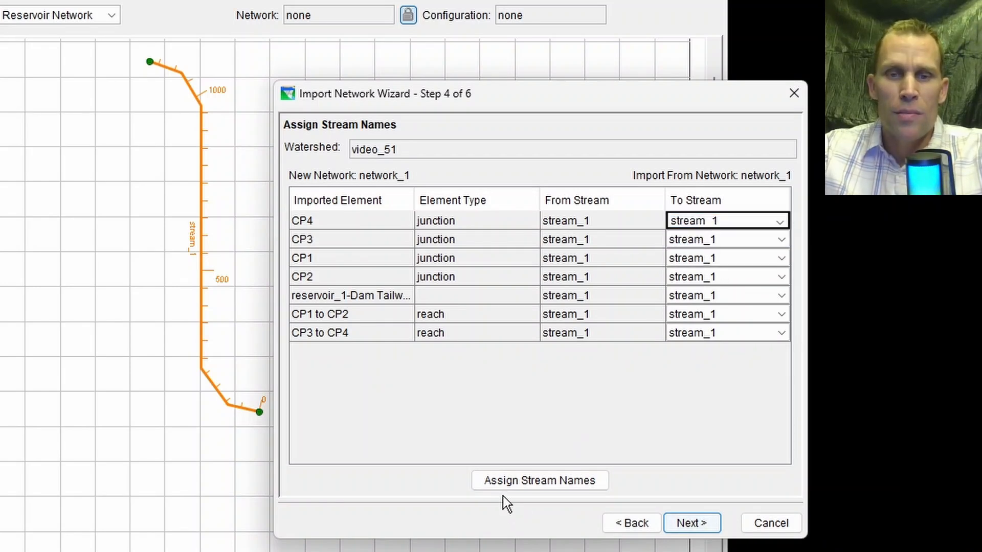
Map the source stream_1 to the target stream_1 for the imported elements and proceed to resolving computation points.
{"action": "left_click", "coordinate": [520, 484]}
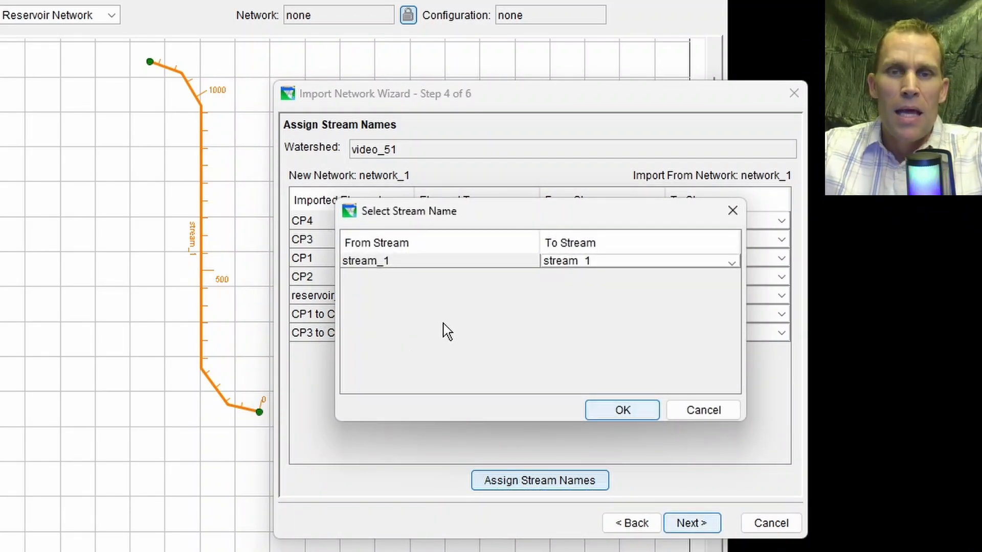
{"action": "left_click", "coordinate": [595, 261]}
{"action": "left_click", "coordinate": [609, 290]}
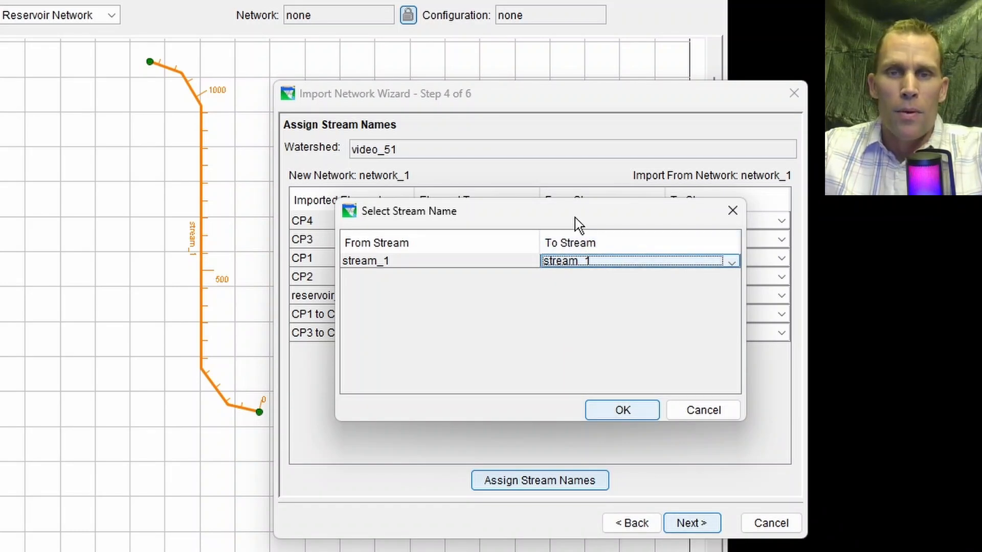
{"action": "left_click", "coordinate": [630, 417]}
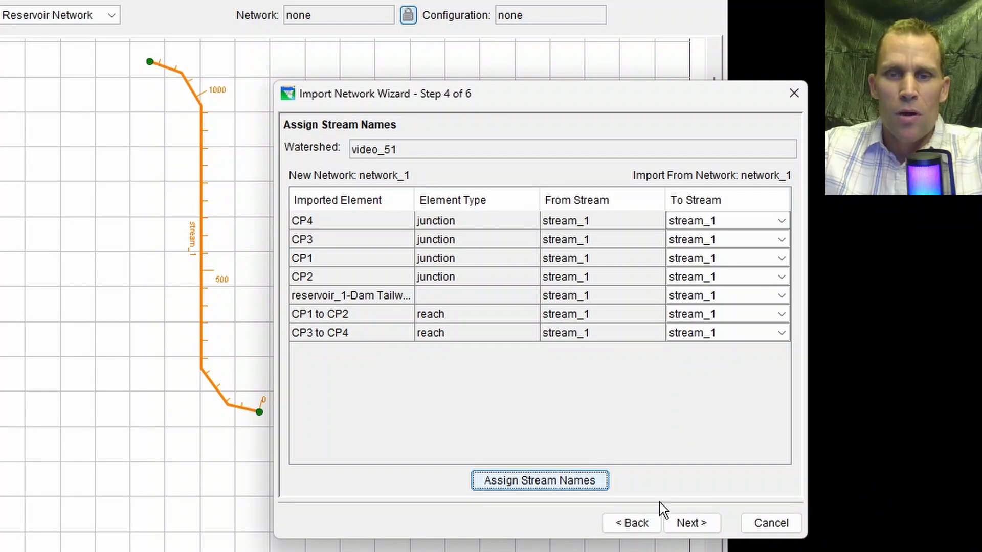
{"action": "left_click", "coordinate": [680, 521]}
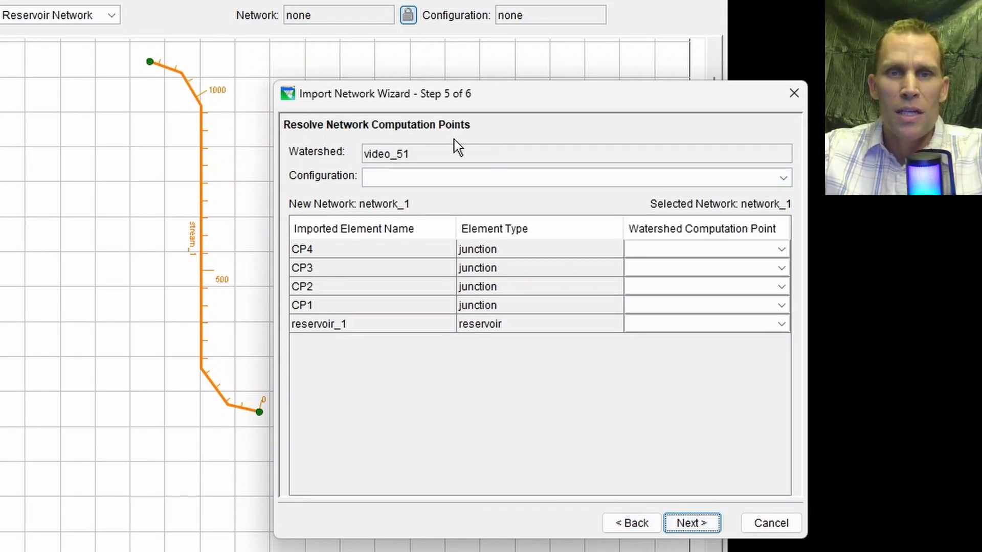
Leave the computation points of CP1 to CP4 and reservoir_1 blank, and continue to the import summary.
{"action": "left_click", "coordinate": [668, 254]}
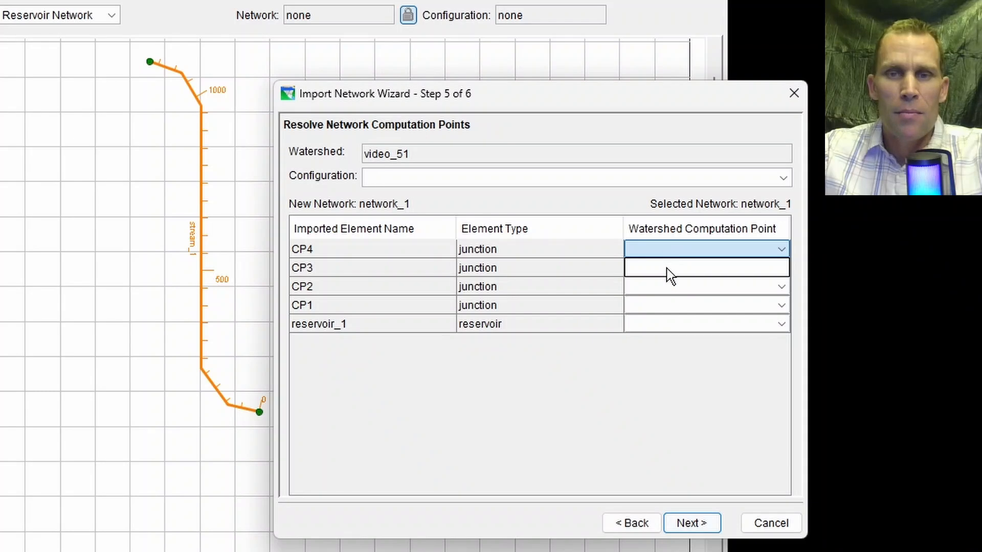
{"action": "left_click", "coordinate": [667, 289]}
{"action": "left_click", "coordinate": [674, 318]}
{"action": "left_click", "coordinate": [673, 318]}
{"action": "left_click", "coordinate": [667, 310]}
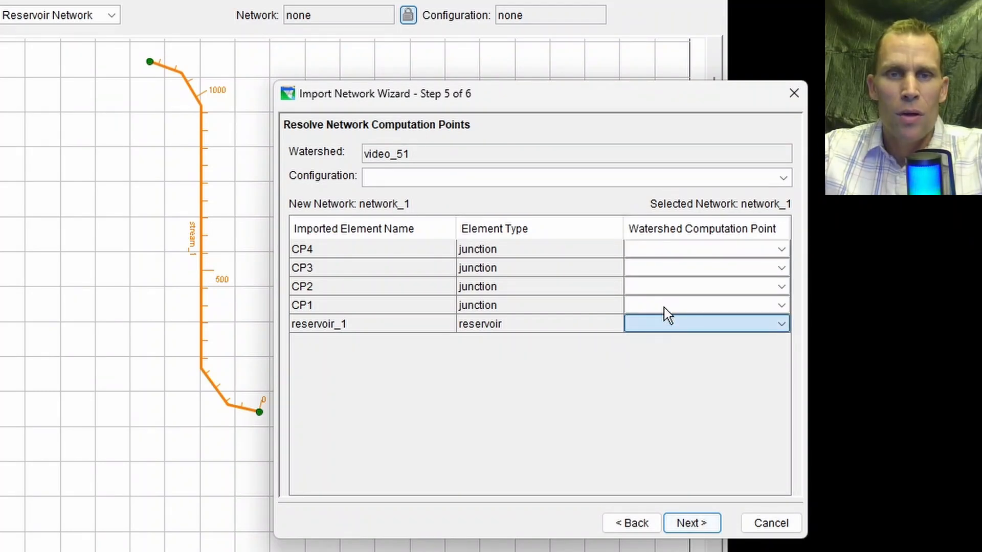
{"action": "left_click", "coordinate": [661, 306]}
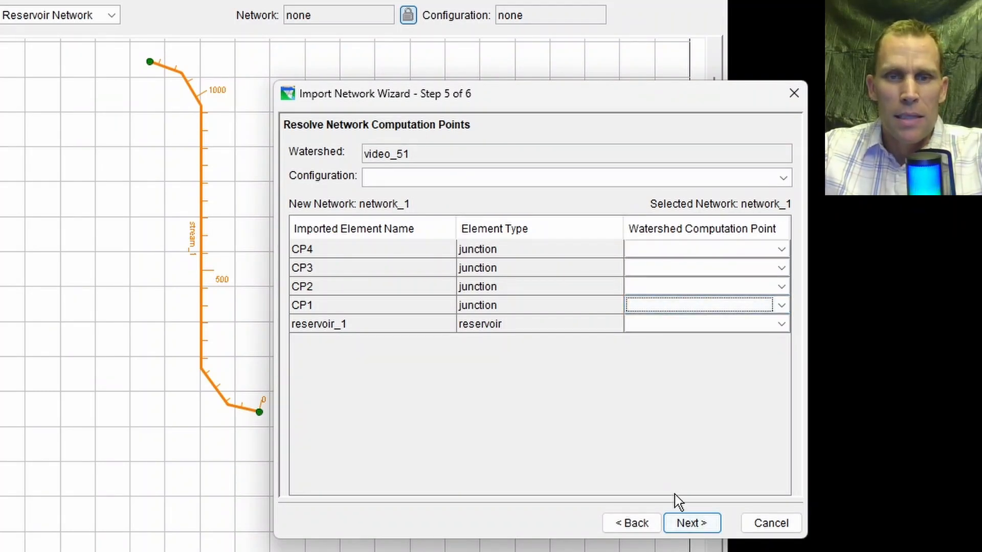
{"action": "left_click", "coordinate": [660, 248]}
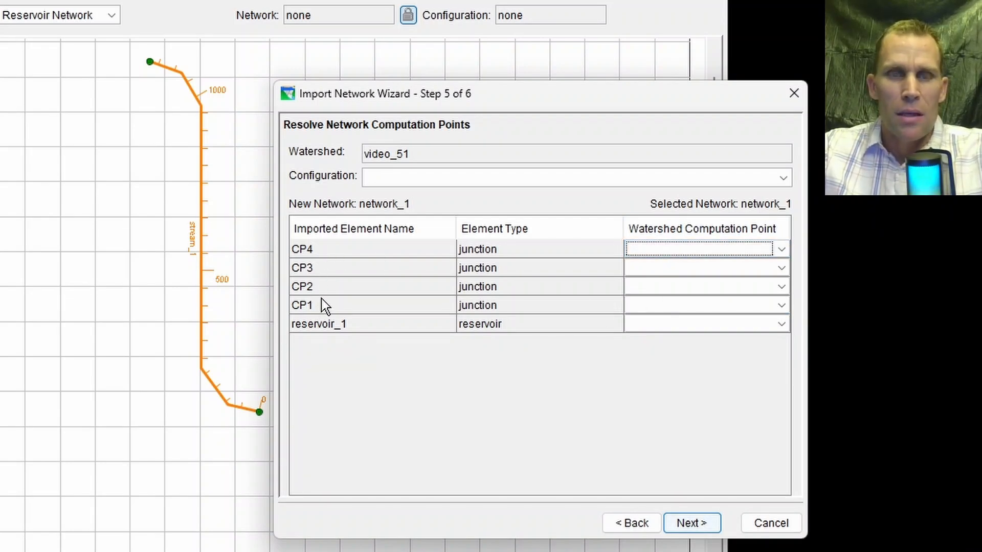
{"action": "left_click", "coordinate": [684, 525]}
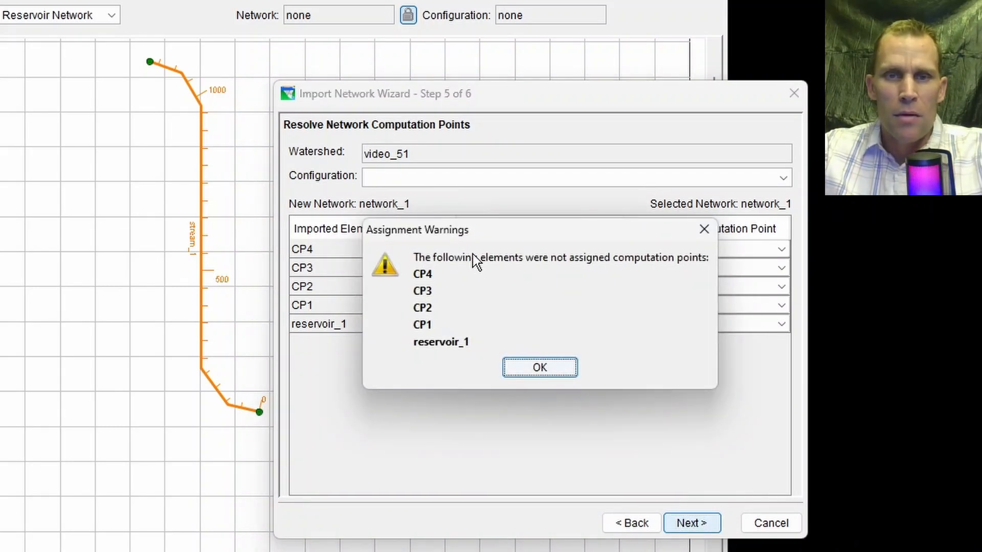
{"action": "left_click", "coordinate": [541, 368]}
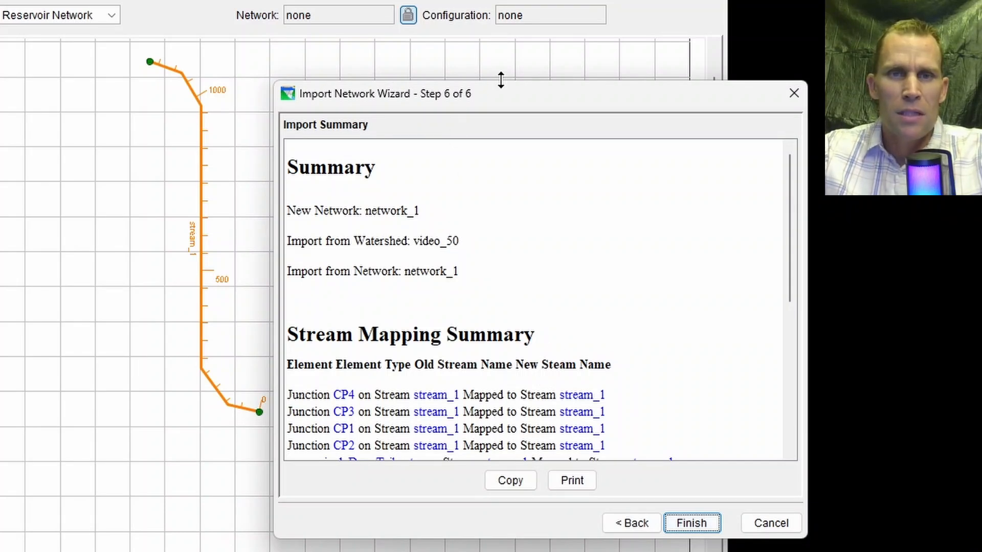
Enlarge the wizard to review the stream mapping and configuration summaries, and finish importing the network.
{"action": "left_click_drag", "start_coordinate": [509, 94], "coordinate": [496, 47]}
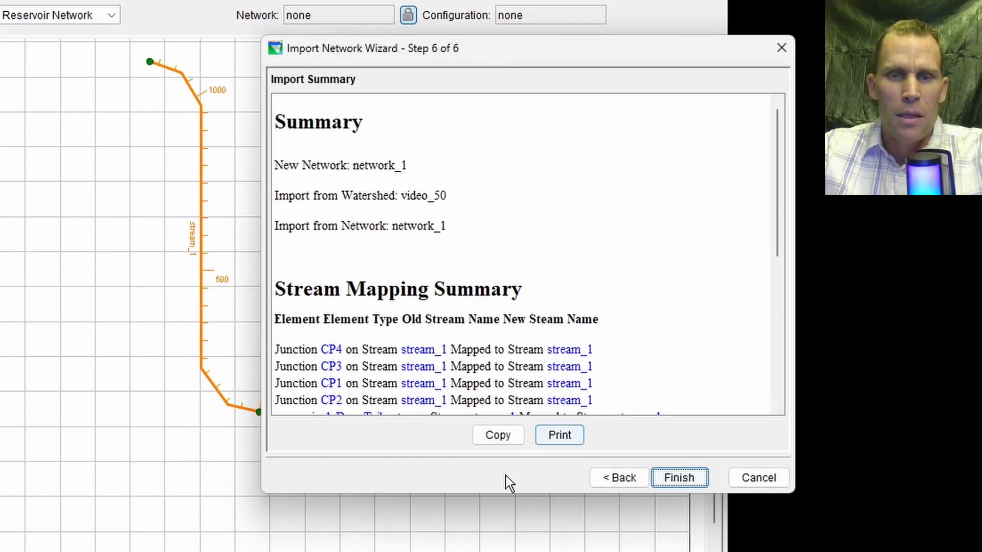
{"action": "left_click_drag", "start_coordinate": [518, 496], "coordinate": [518, 551]}
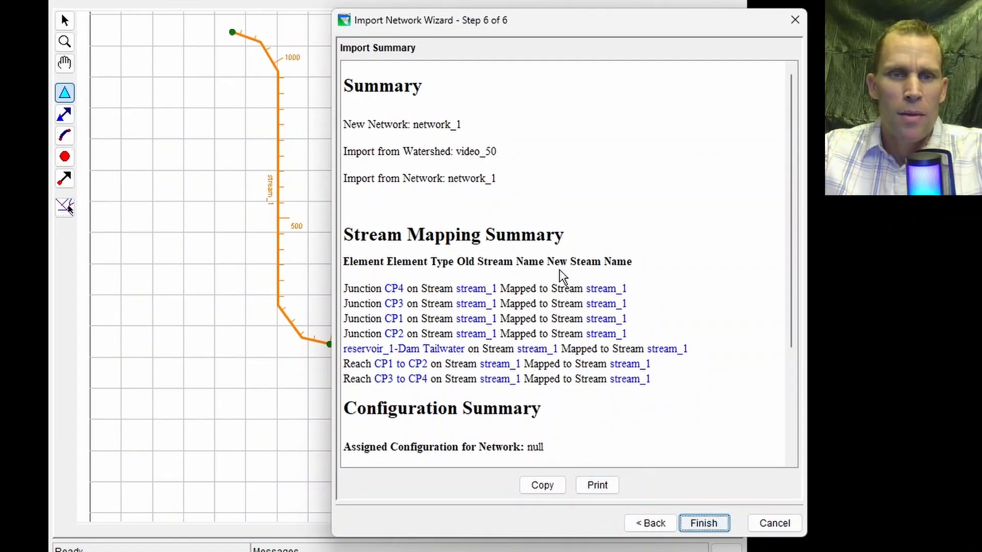
{"action": "scroll", "coordinate": [563, 276], "scroll_direction": "down", "scroll_amount": 3}
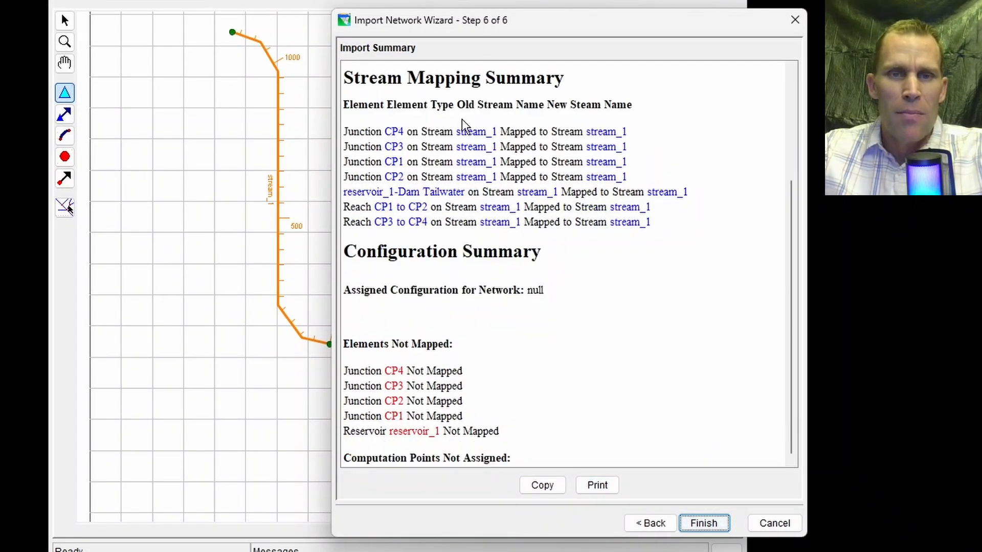
{"action": "left_click_drag", "start_coordinate": [460, 121], "coordinate": [559, 232]}
{"action": "left_click_drag", "start_coordinate": [371, 371], "coordinate": [435, 432]}
{"action": "left_click", "coordinate": [497, 391]}
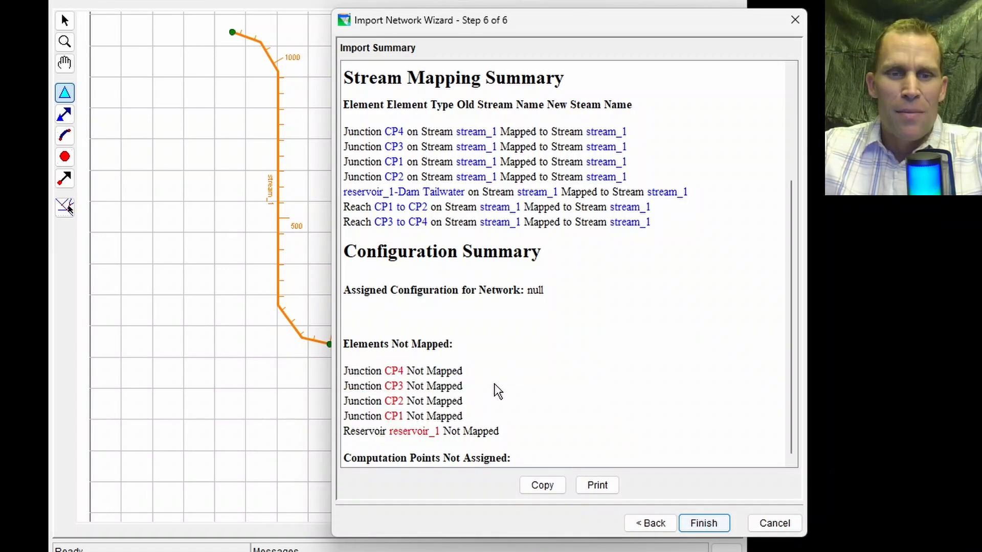
{"action": "scroll", "coordinate": [450, 386], "scroll_direction": "up", "scroll_amount": 3}
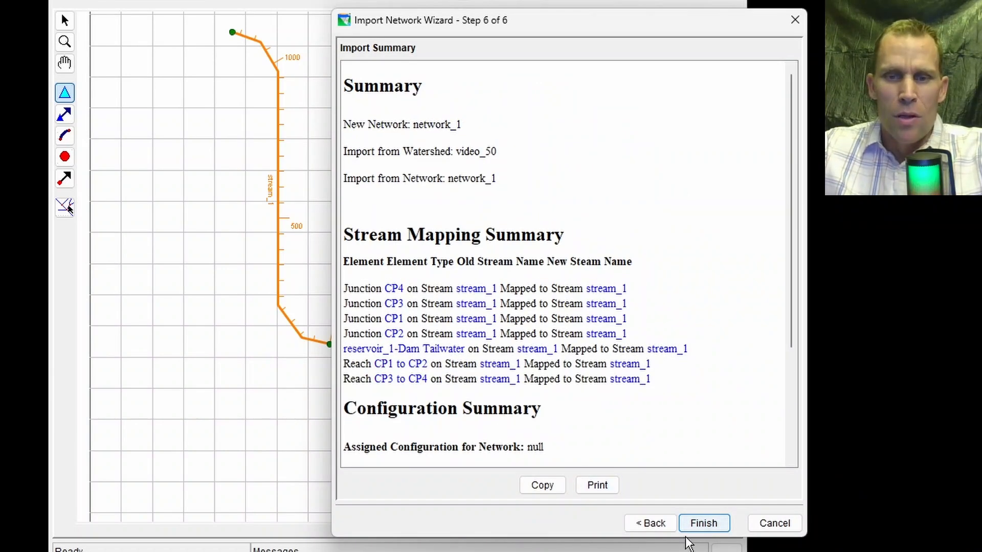
{"action": "left_click", "coordinate": [703, 524]}
{"action": "left_click", "coordinate": [530, 303]}
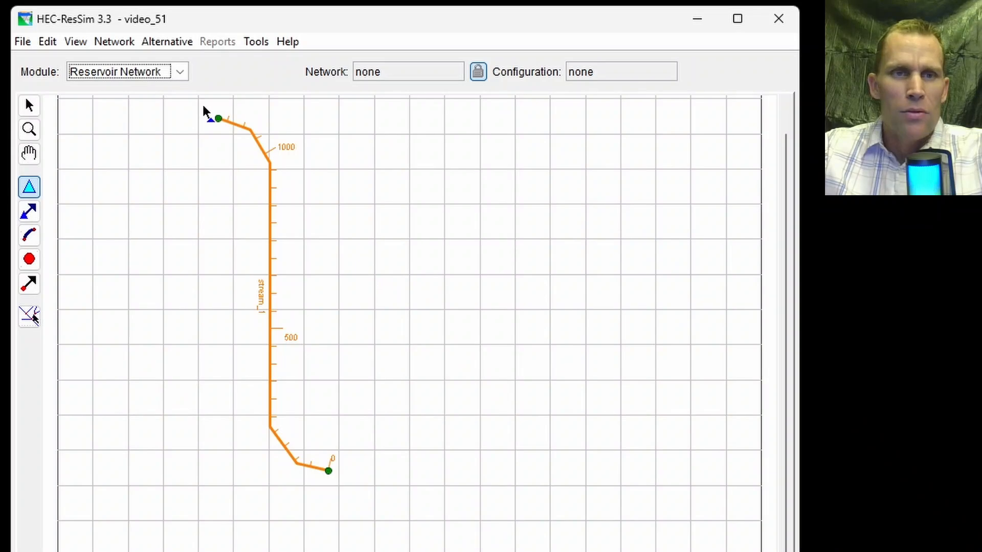
Open the imported reservoir network network_1 in the video_51 watershed.
{"action": "left_click", "coordinate": [29, 153]}
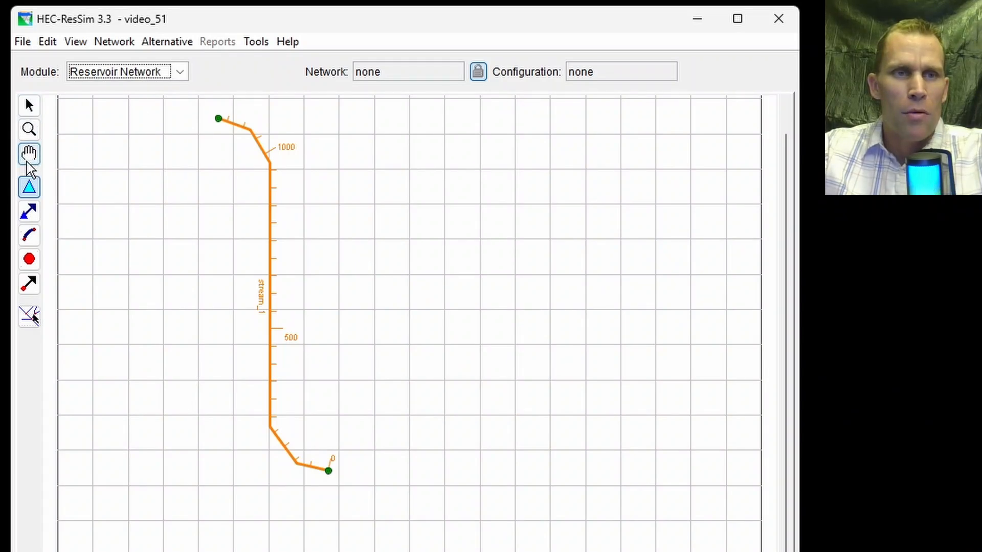
{"action": "left_click_drag", "start_coordinate": [142, 209], "coordinate": [142, 240]}
{"action": "left_click", "coordinate": [29, 105]}
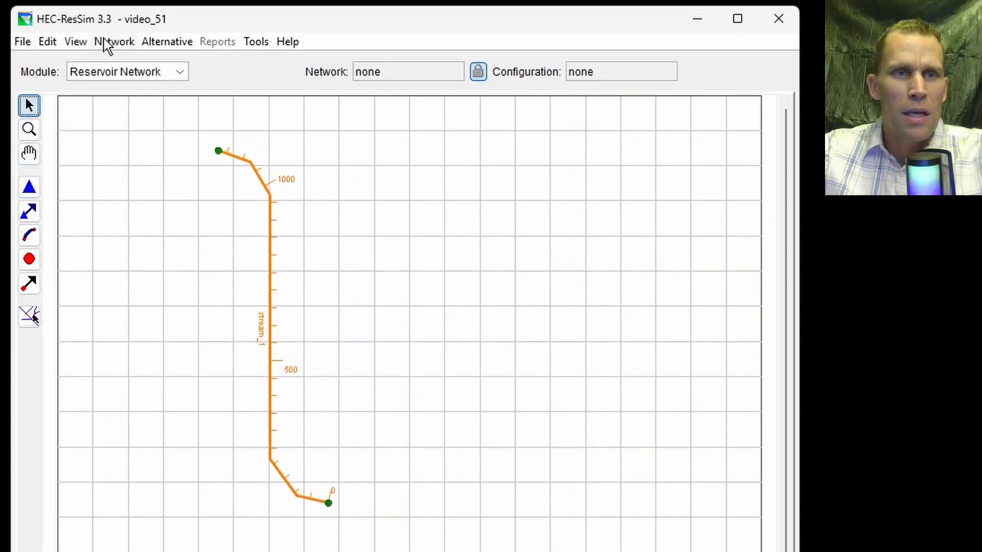
{"action": "left_click", "coordinate": [111, 43]}
{"action": "left_click", "coordinate": [129, 86]}
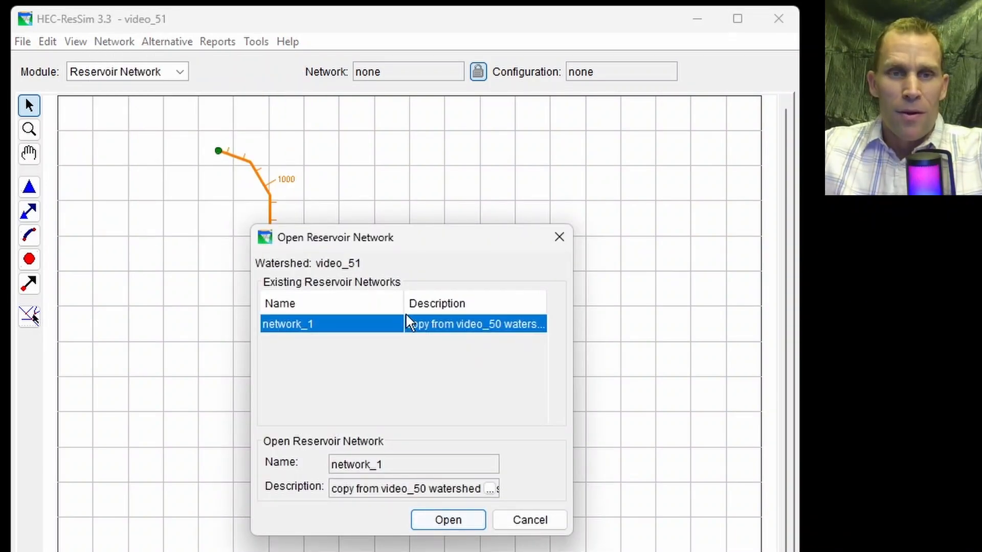
{"action": "left_click_drag", "start_coordinate": [404, 310], "coordinate": [358, 311]}
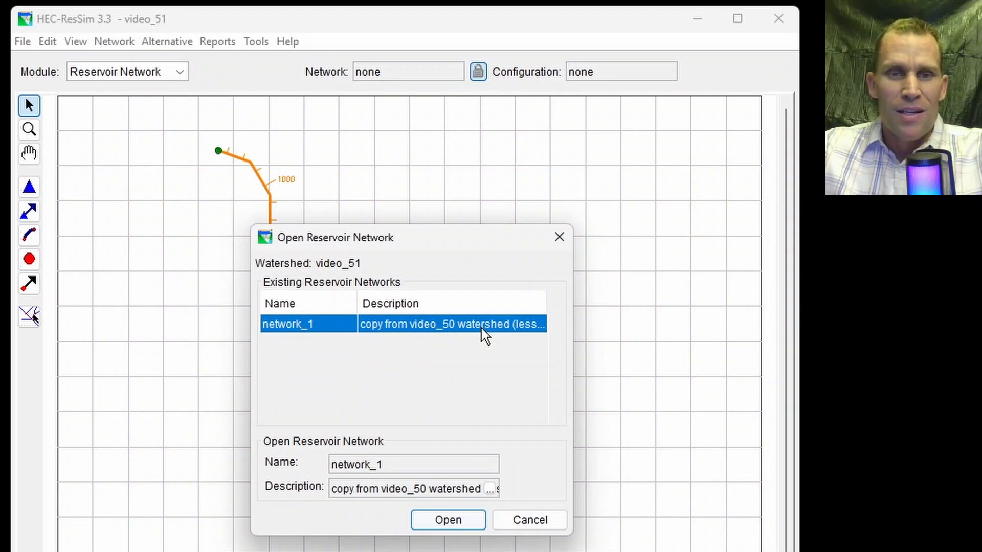
{"action": "left_click", "coordinate": [451, 521]}
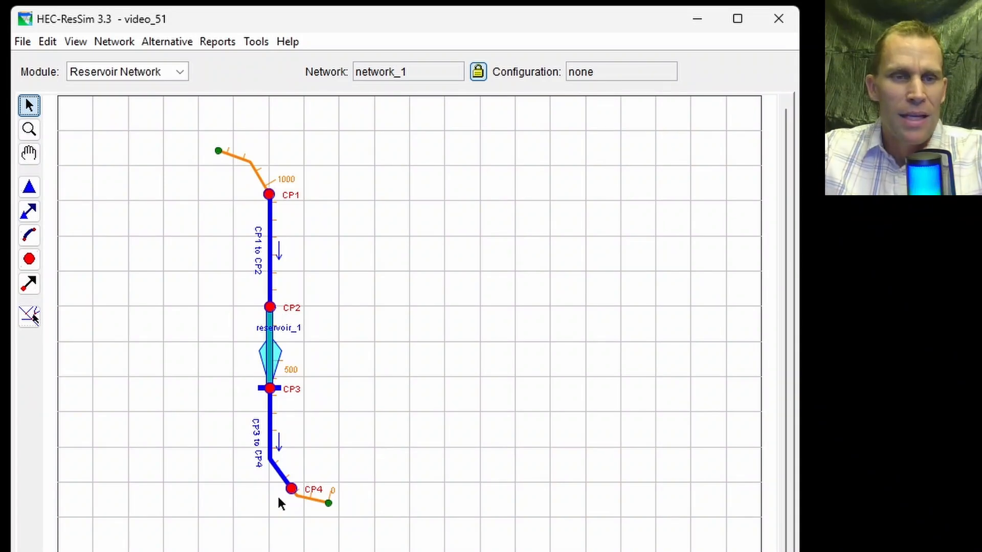
Reshape reservoir_1 into a triangle by moving its two side vertices down level with the dam, and save the network.
{"action": "left_click", "coordinate": [271, 352]}
{"action": "left_click", "coordinate": [279, 351]}
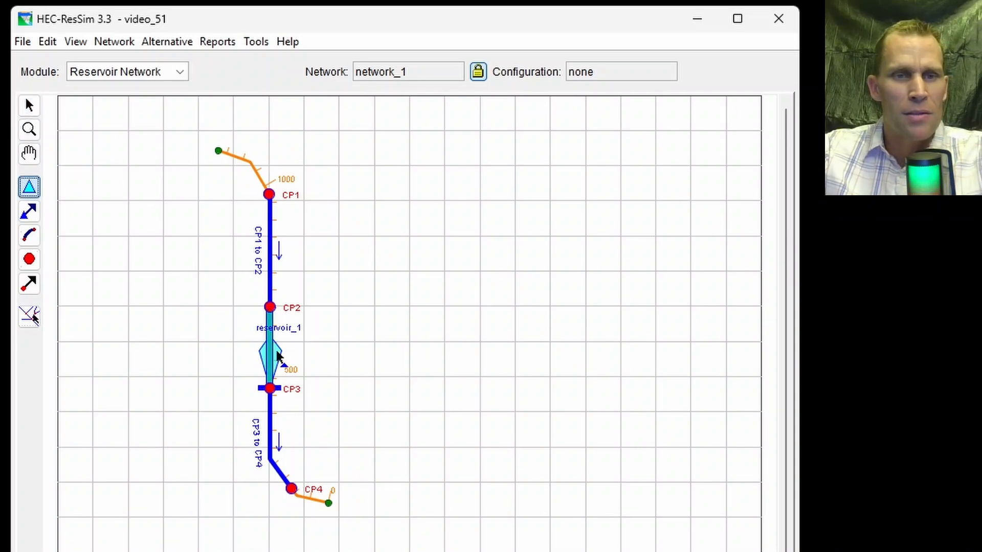
{"action": "left_click", "coordinate": [270, 360]}
{"action": "scroll", "coordinate": [270, 363], "scroll_direction": "up", "scroll_amount": 1}
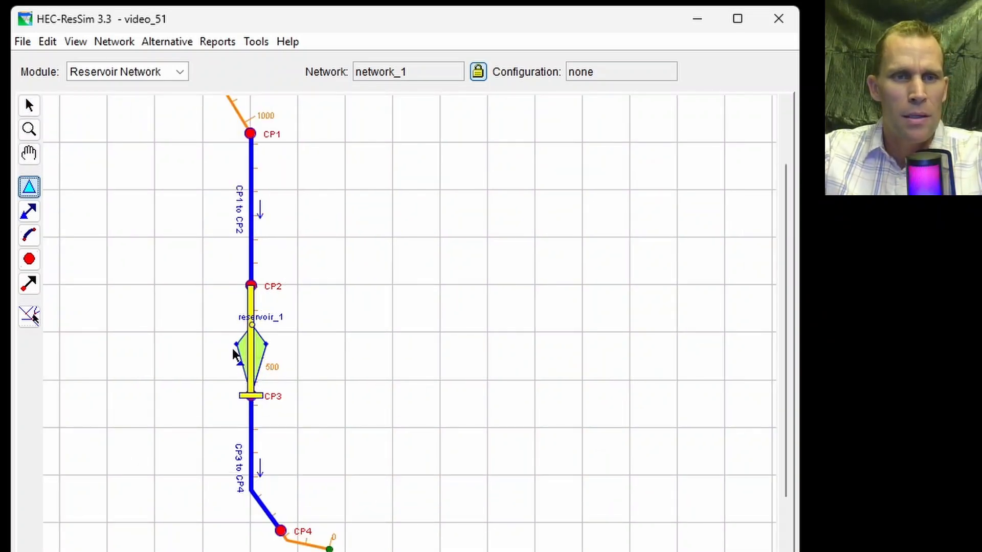
{"action": "left_click_drag", "start_coordinate": [236, 343], "coordinate": [225, 389]}
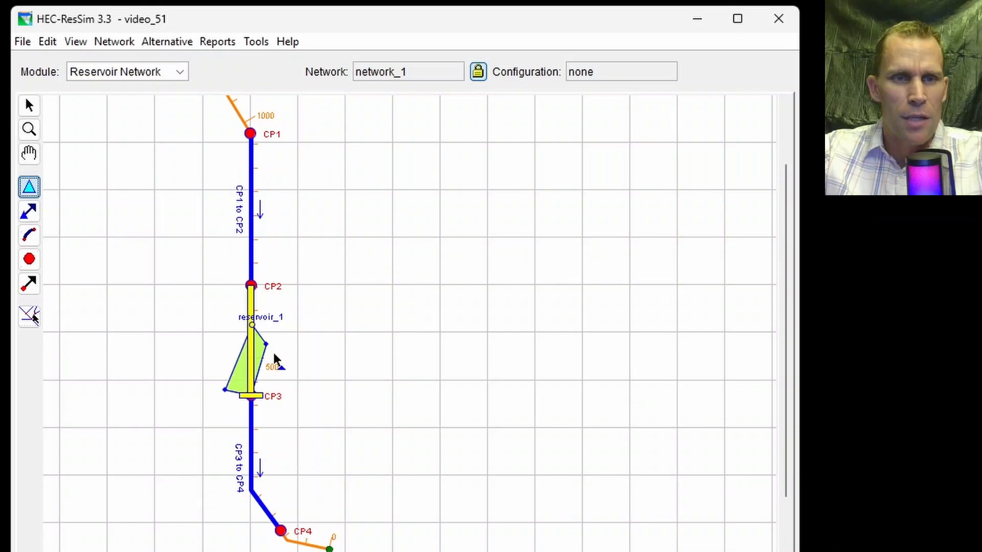
{"action": "left_click_drag", "start_coordinate": [269, 346], "coordinate": [281, 399]}
{"action": "scroll", "coordinate": [164, 241], "scroll_direction": "down", "scroll_amount": 1}
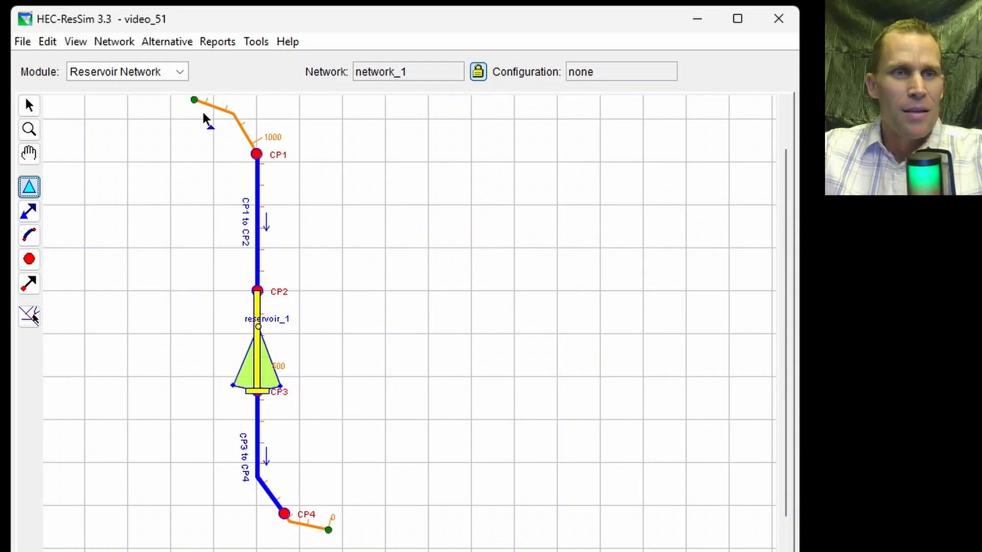
{"action": "left_click", "coordinate": [108, 43]}
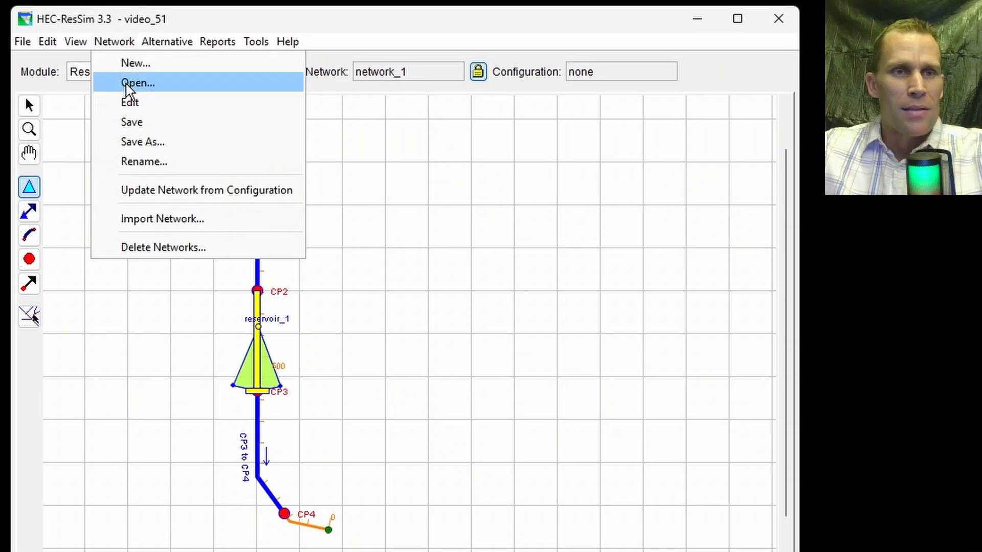
{"action": "left_click", "coordinate": [135, 123]}
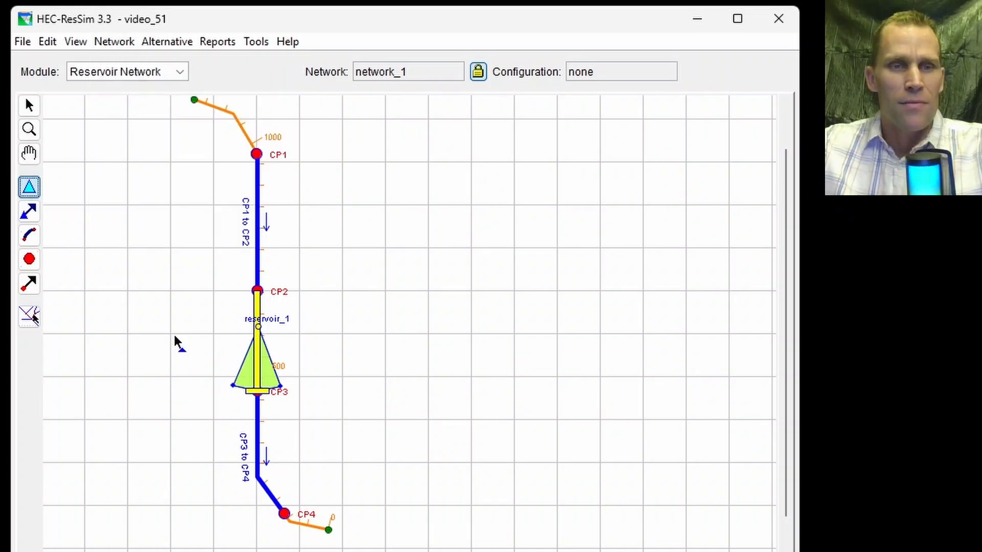
Open the junction properties of CP1, check its local flow entries, and close the editor without changes.
{"action": "left_click", "coordinate": [29, 106]}
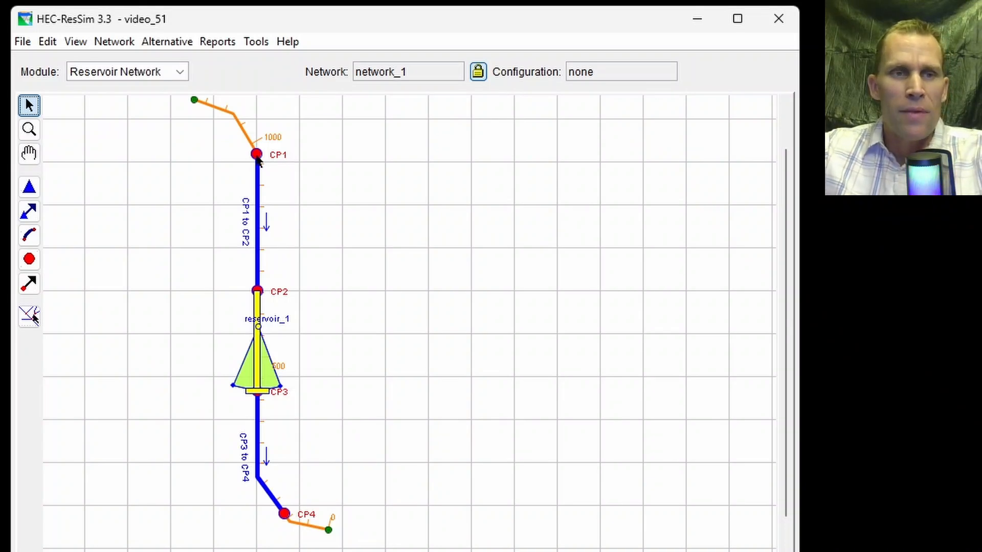
{"action": "left_click", "coordinate": [29, 259]}
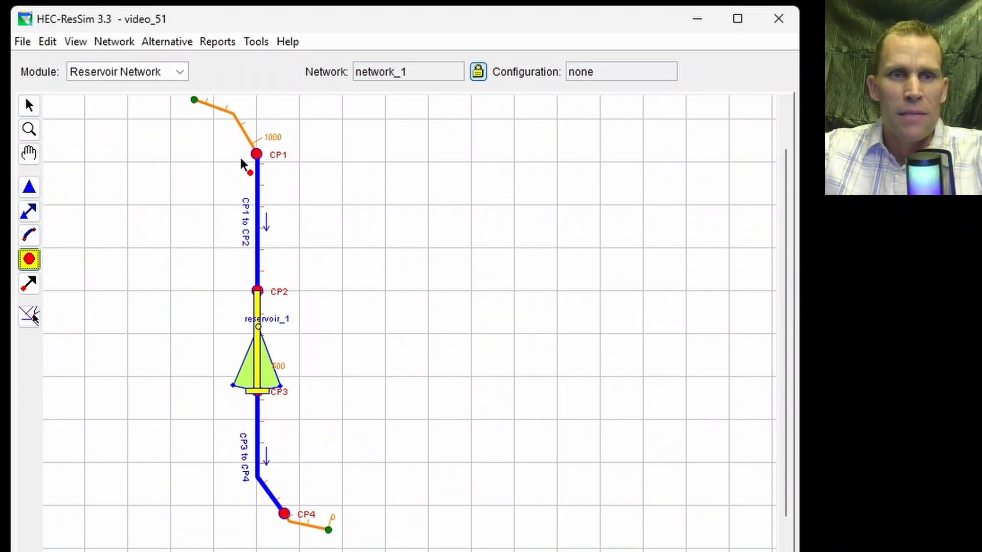
{"action": "right_click", "coordinate": [256, 154]}
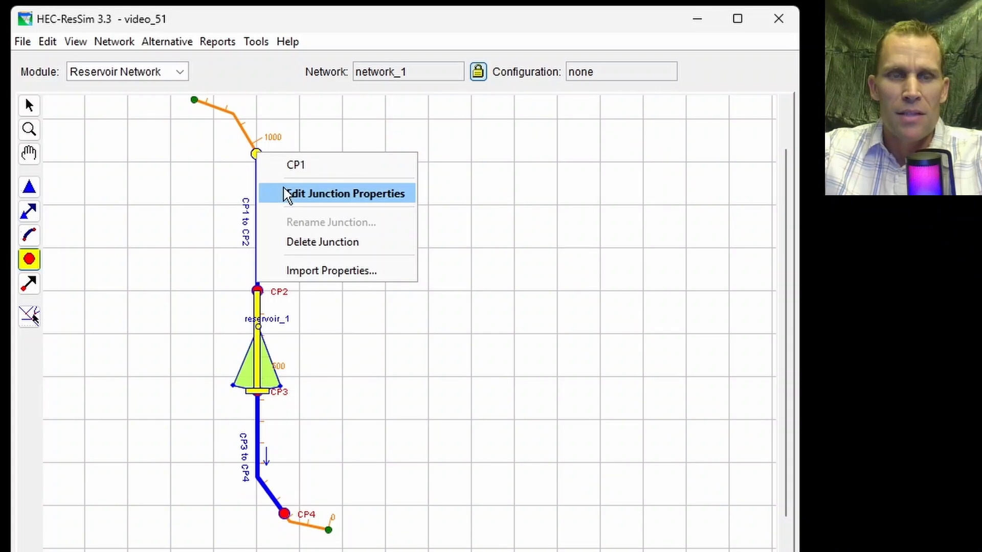
{"action": "left_click", "coordinate": [300, 197]}
{"action": "left_click_drag", "start_coordinate": [660, 143], "coordinate": [471, 145]}
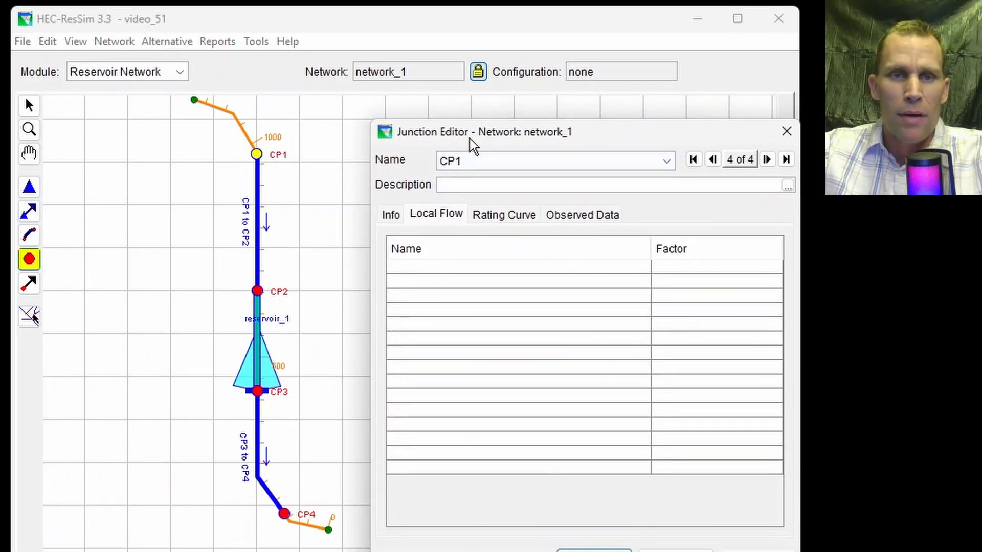
{"action": "left_click", "coordinate": [444, 212]}
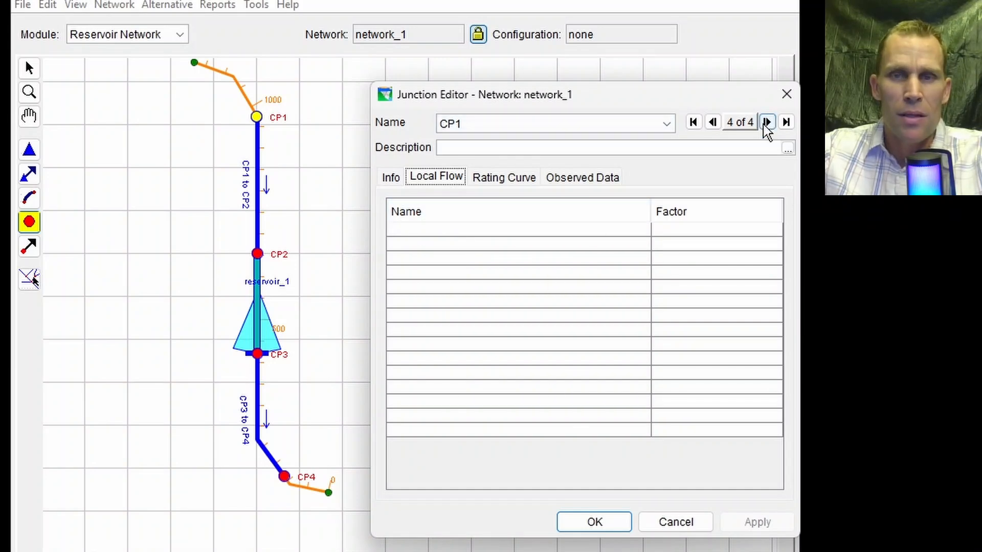
{"action": "left_click", "coordinate": [788, 99]}
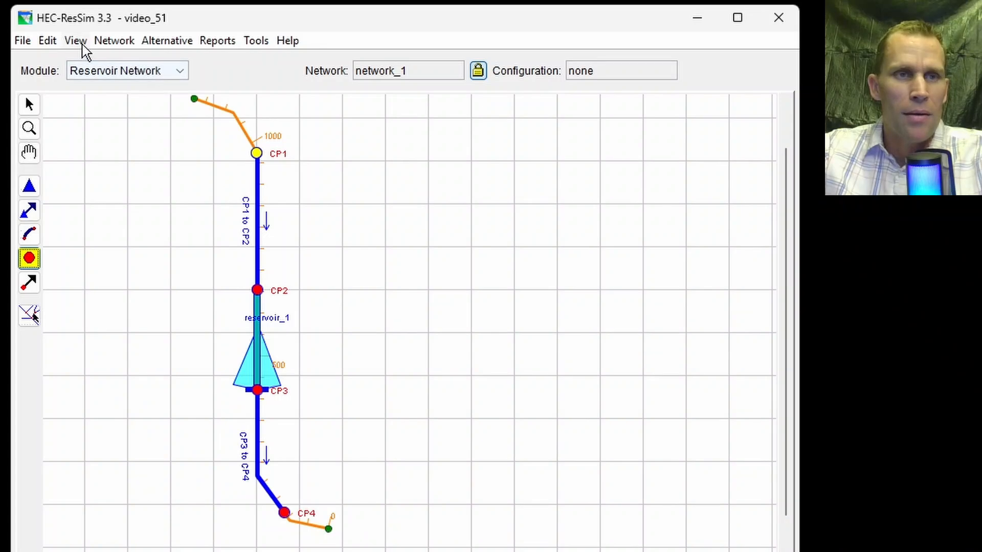
Start importing element properties into network_1, select only junction CP1 as the element to import, and continue.
{"action": "left_click", "coordinate": [47, 41]}
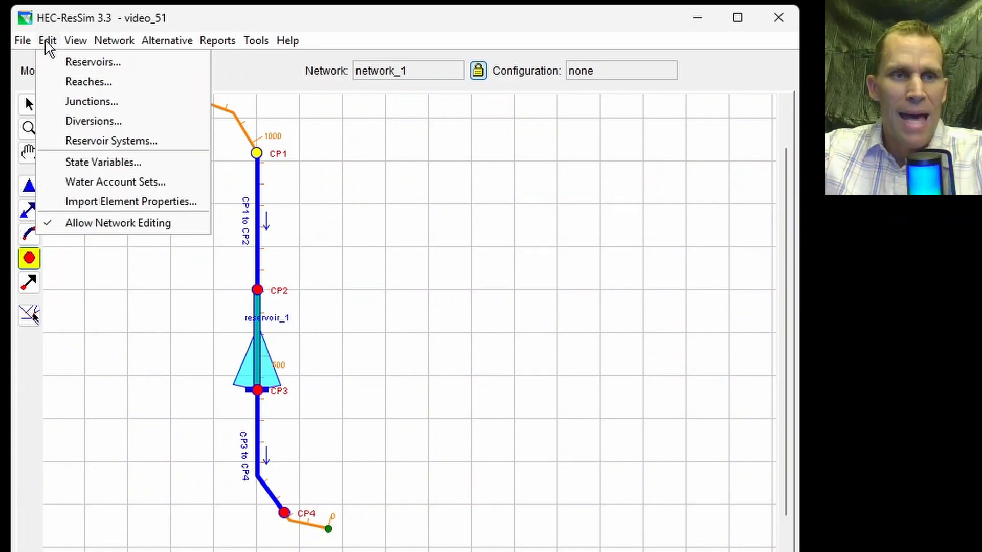
{"action": "left_click", "coordinate": [112, 202]}
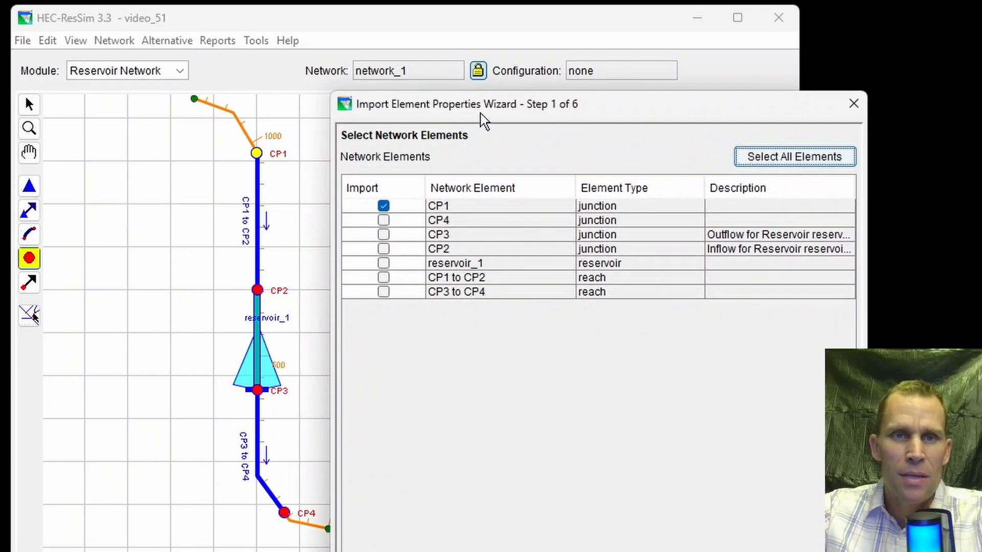
{"action": "left_click", "coordinate": [375, 217]}
{"action": "left_click", "coordinate": [378, 207]}
{"action": "left_click", "coordinate": [378, 222]}
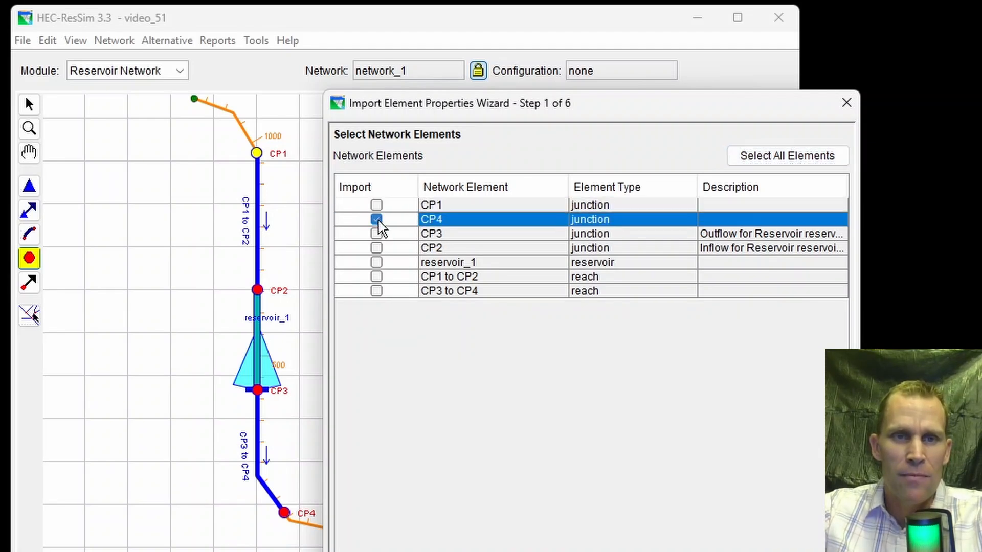
{"action": "left_click", "coordinate": [374, 206]}
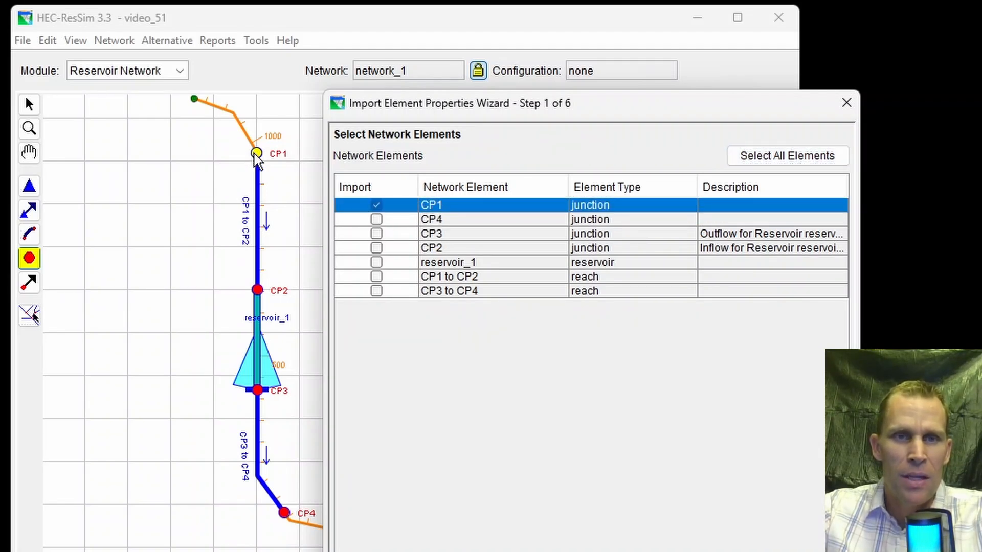
{"action": "left_click_drag", "start_coordinate": [449, 105], "coordinate": [443, 95]}
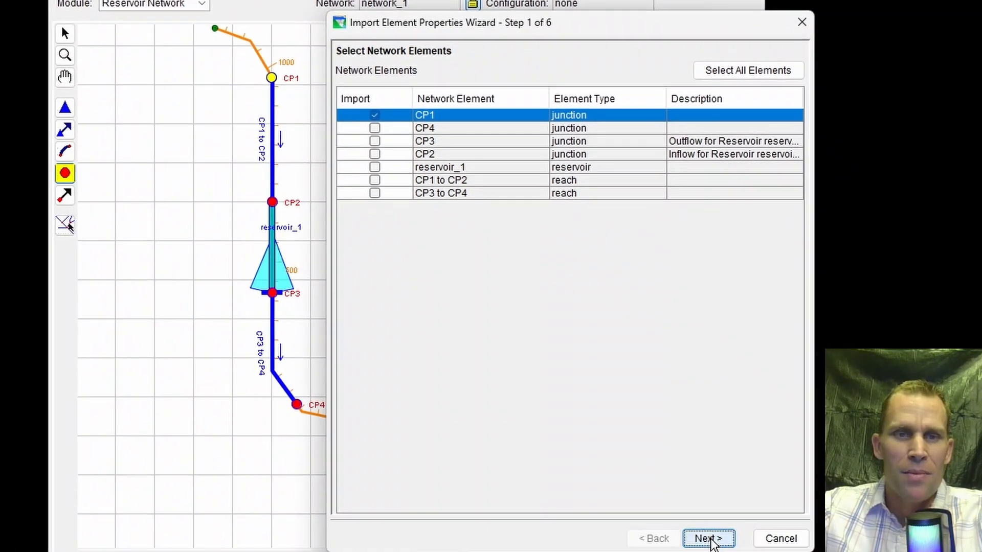
{"action": "left_click", "coordinate": [711, 540]}
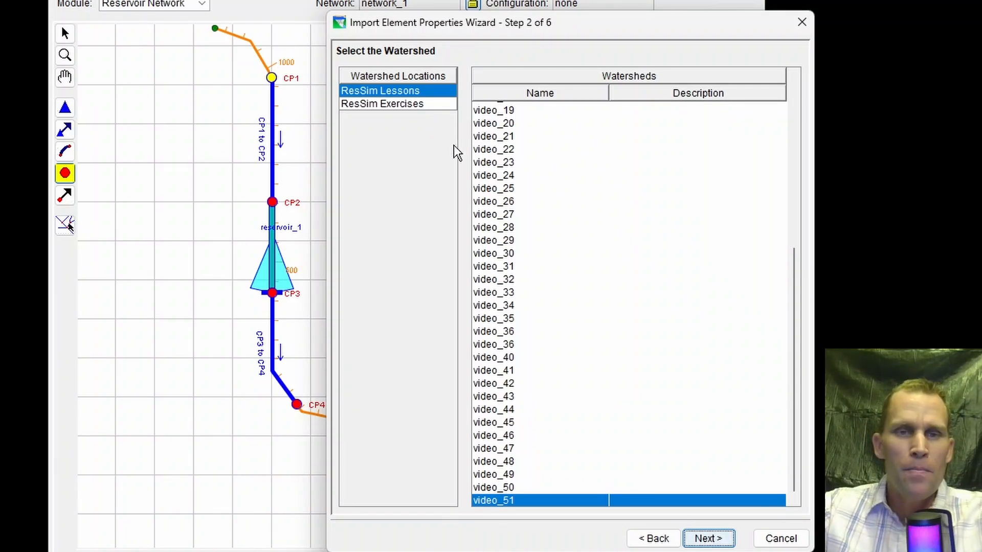
Choose network_1 of the video_28 watershed in the ResSim Exercises location as the import source.
{"action": "left_click", "coordinate": [404, 105]}
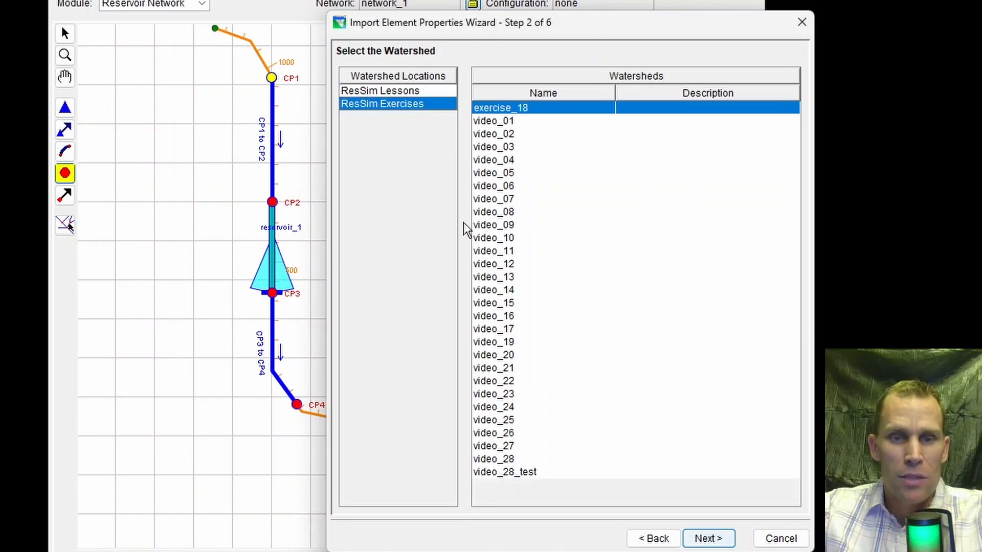
{"action": "left_click", "coordinate": [495, 459]}
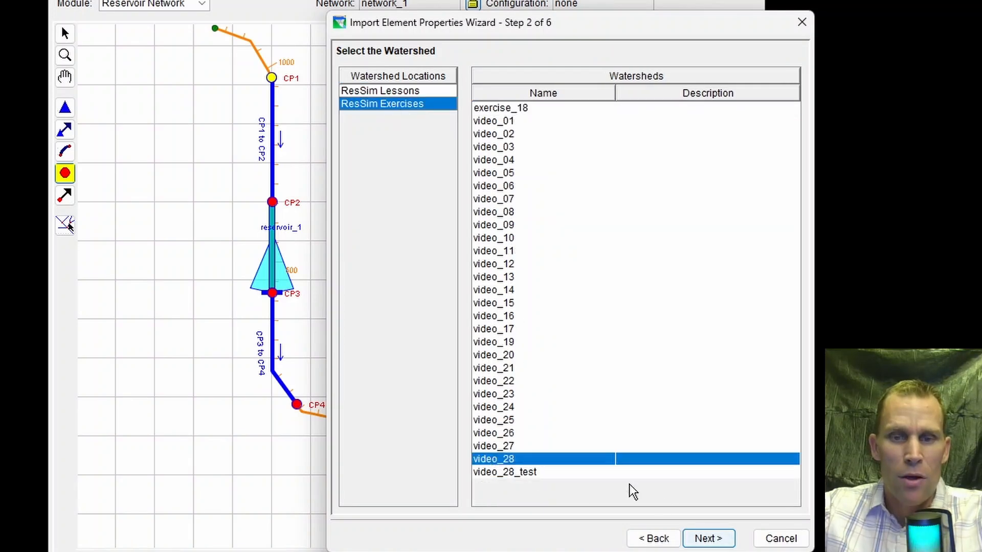
{"action": "left_click", "coordinate": [710, 539]}
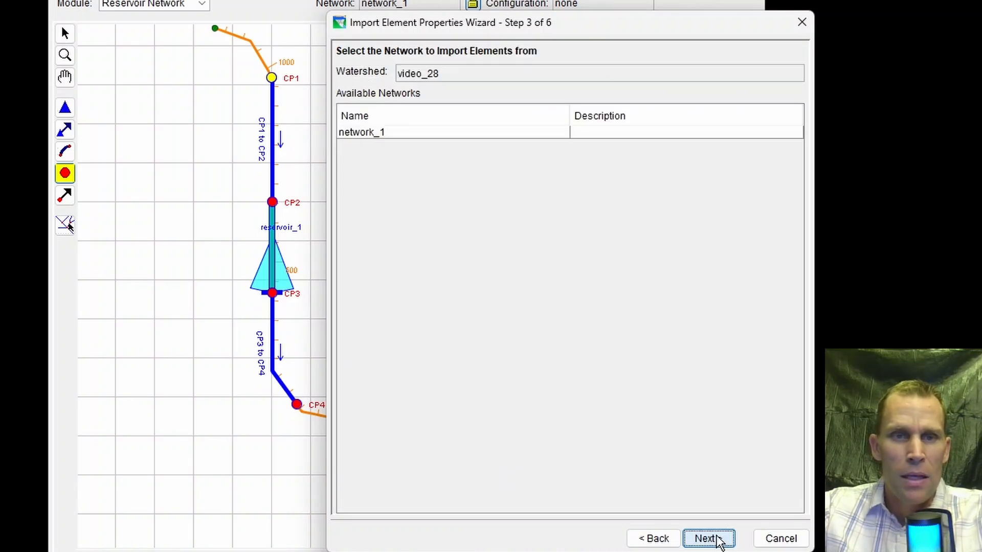
{"action": "left_click", "coordinate": [367, 134]}
{"action": "left_click", "coordinate": [701, 540]}
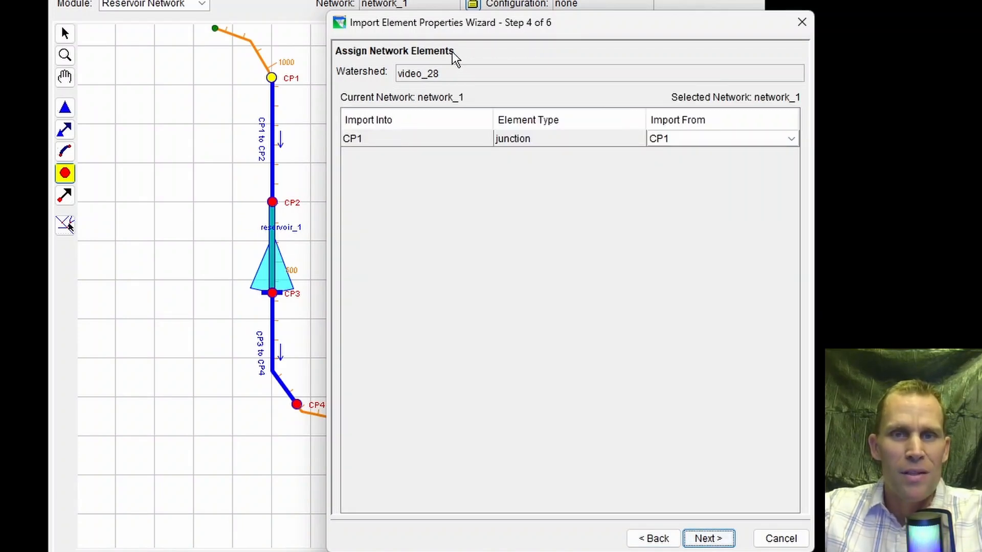
Assign CP1 of the source network as the junction to import into CP1, and continue.
{"action": "left_click", "coordinate": [381, 141]}
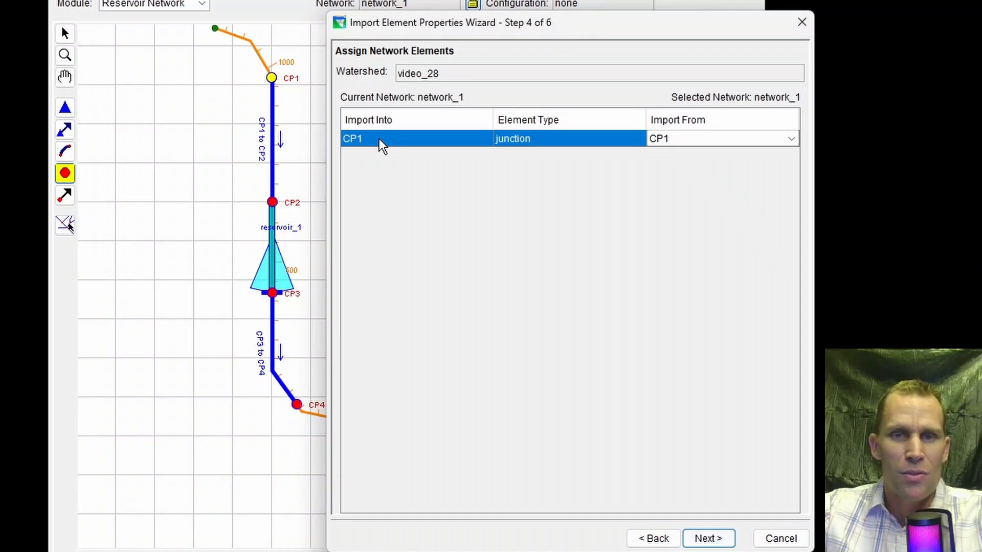
{"action": "left_click", "coordinate": [706, 145]}
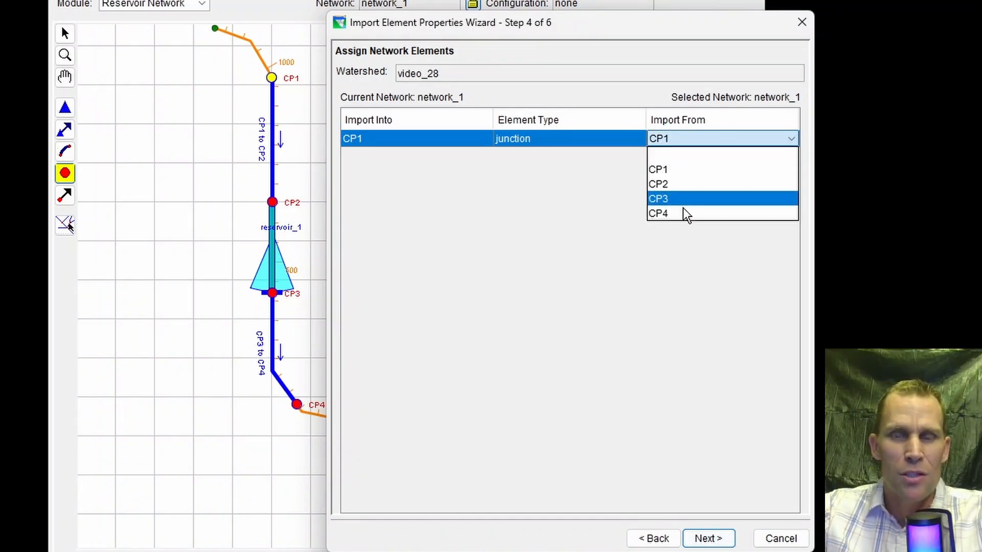
{"action": "left_click", "coordinate": [684, 171]}
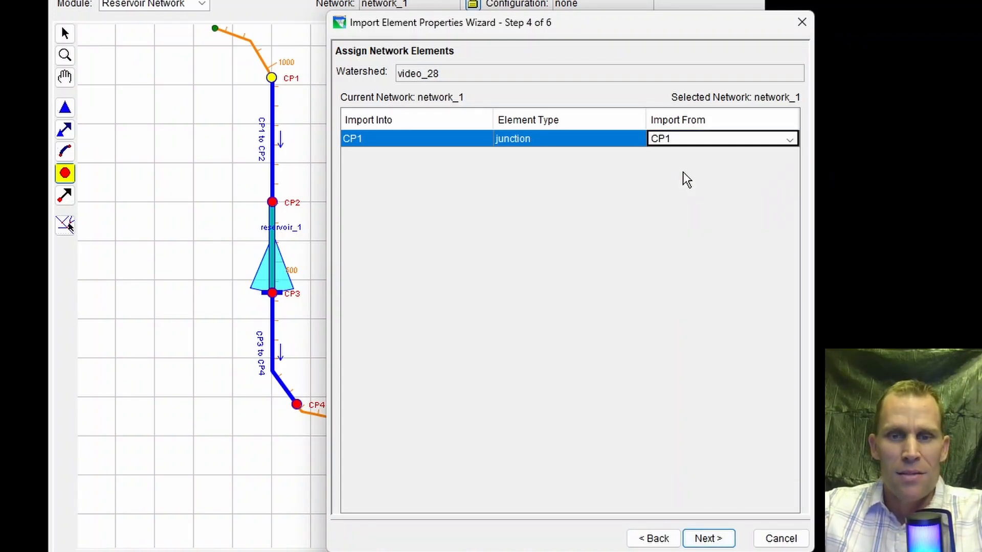
{"action": "left_click", "coordinate": [706, 539]}
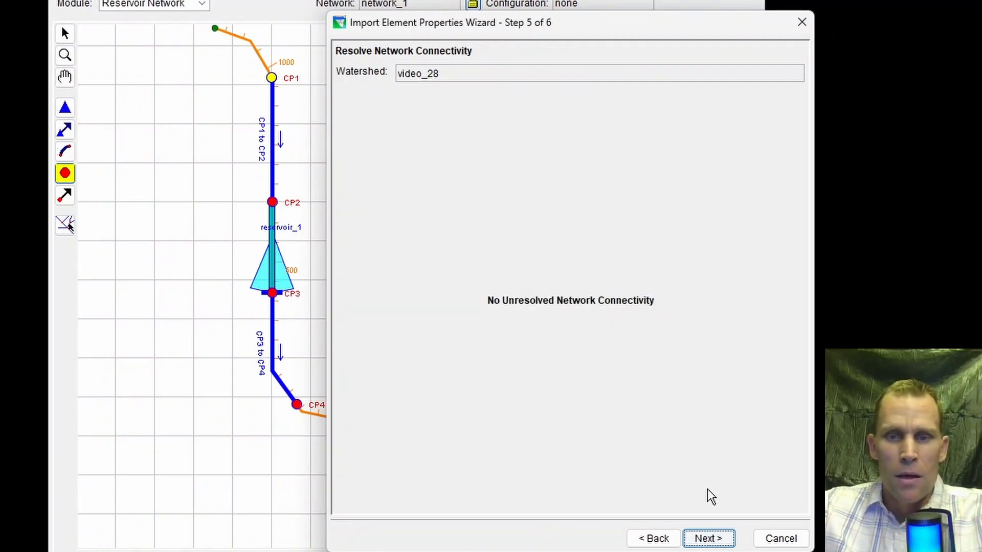
Continue past network connectivity to the import summary, finish the import with replacement of all CP1 information, and close the results.
{"action": "left_click", "coordinate": [709, 543]}
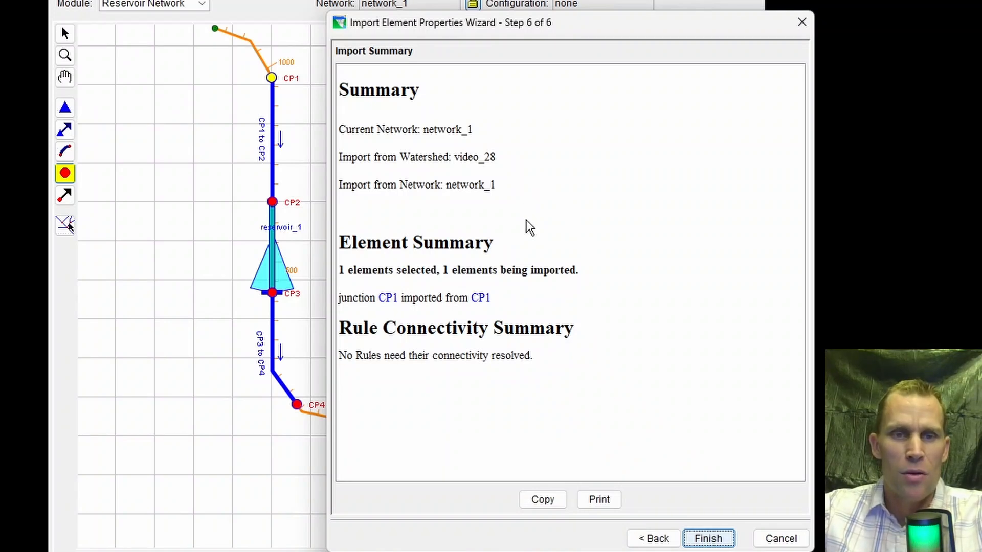
{"action": "left_click", "coordinate": [708, 538]}
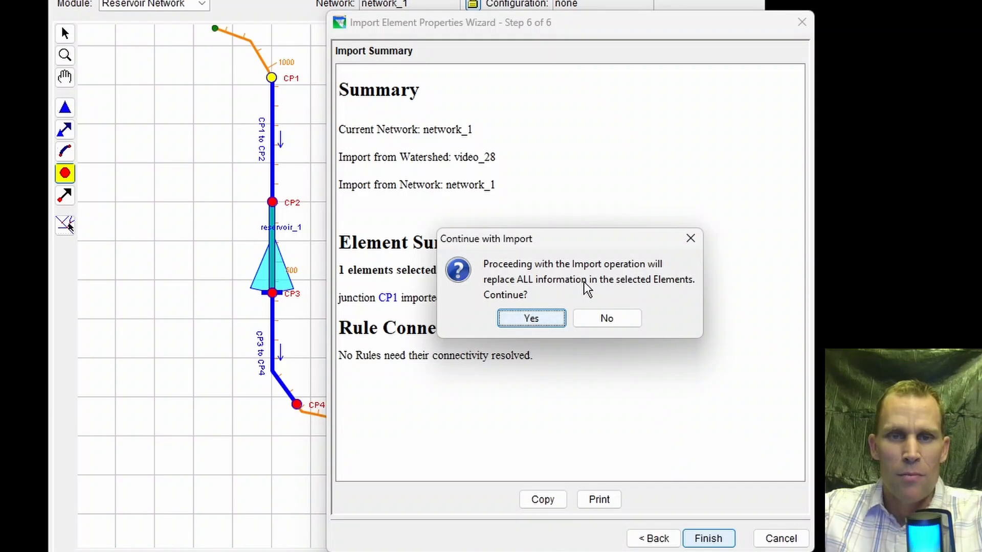
{"action": "left_click", "coordinate": [540, 321]}
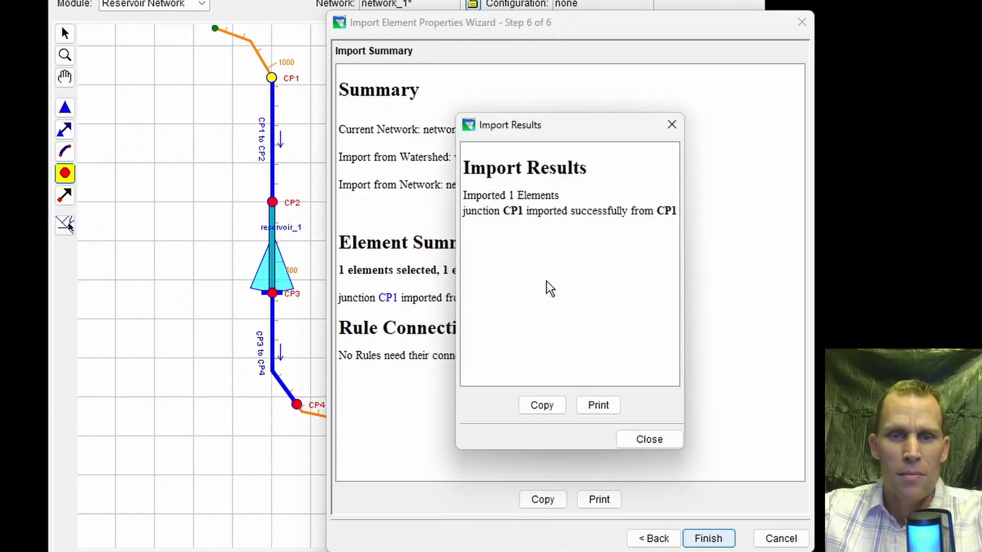
{"action": "left_click", "coordinate": [650, 440]}
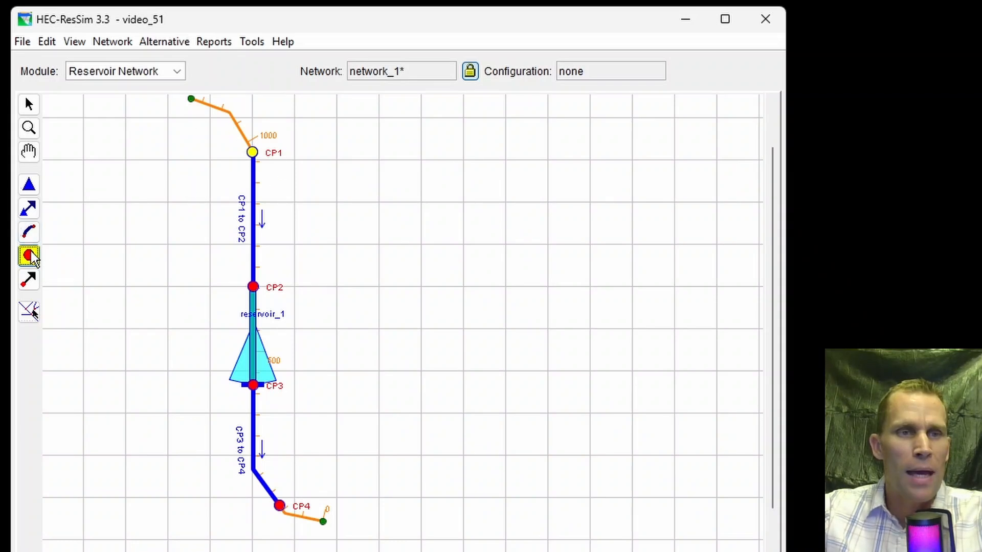
Reopen the junction properties of CP1, check the imported local flow entry, and close the editor.
{"action": "right_click", "coordinate": [251, 149]}
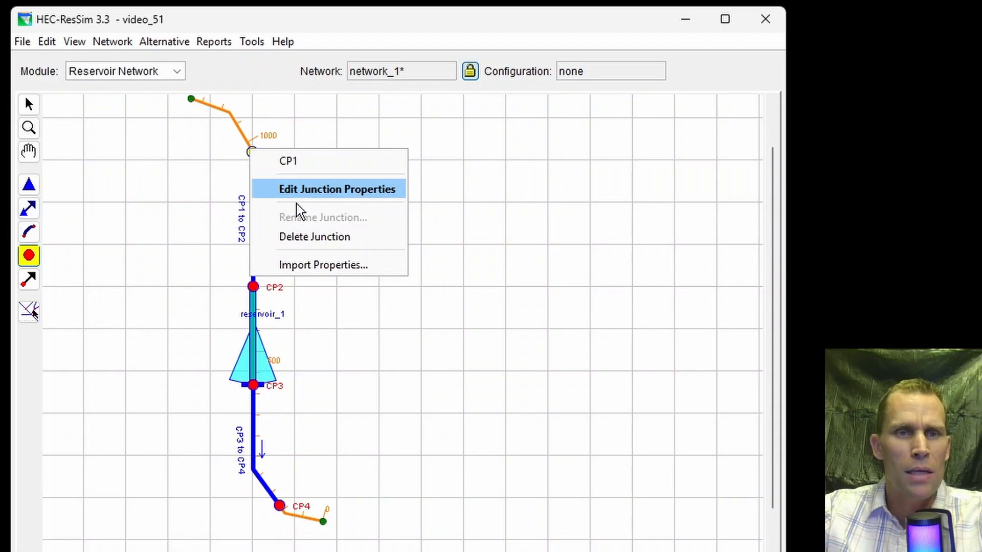
{"action": "left_click", "coordinate": [287, 194]}
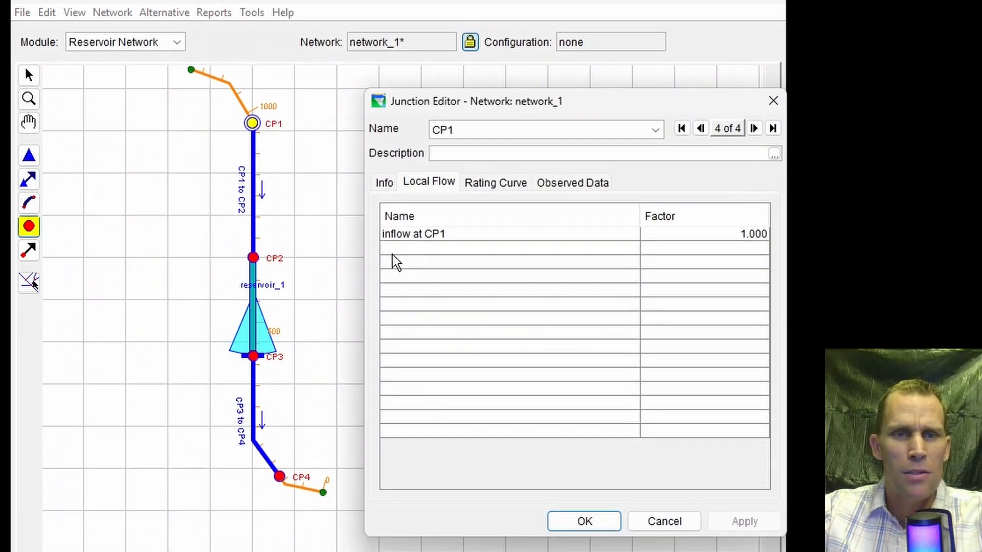
{"action": "left_click", "coordinate": [389, 260]}
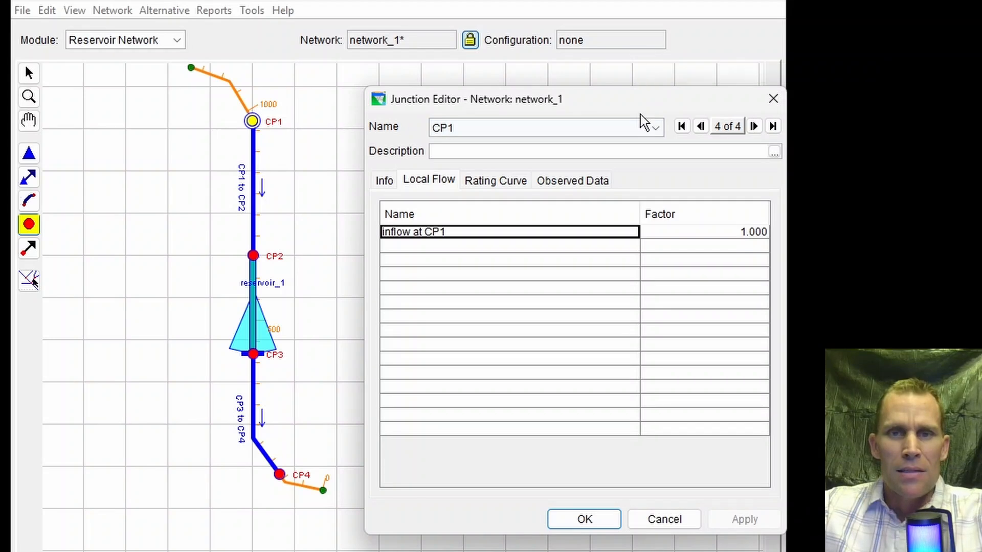
{"action": "left_click", "coordinate": [417, 180]}
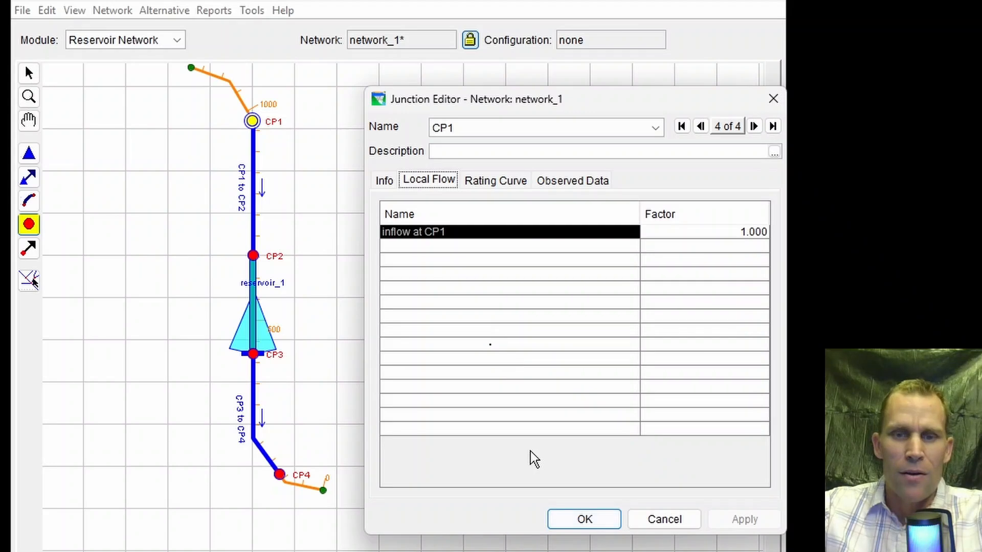
{"action": "left_click", "coordinate": [585, 524]}
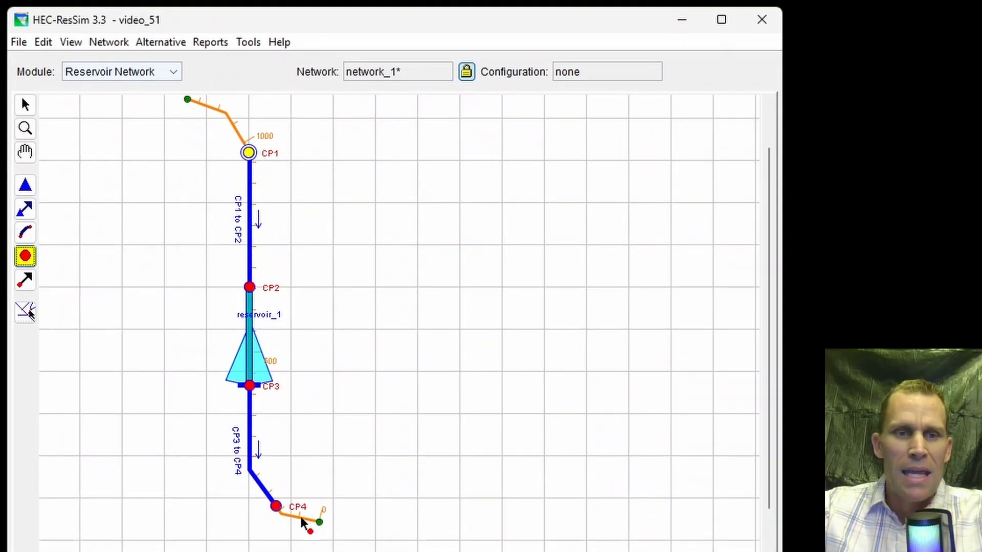